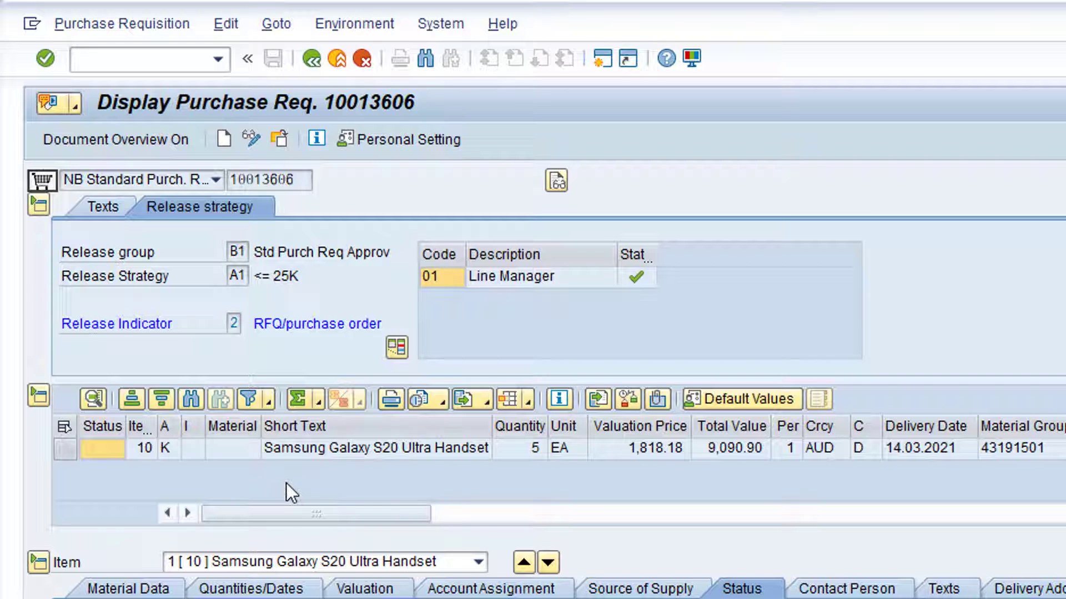
{"action": "left_click", "coordinate": [277, 140]}
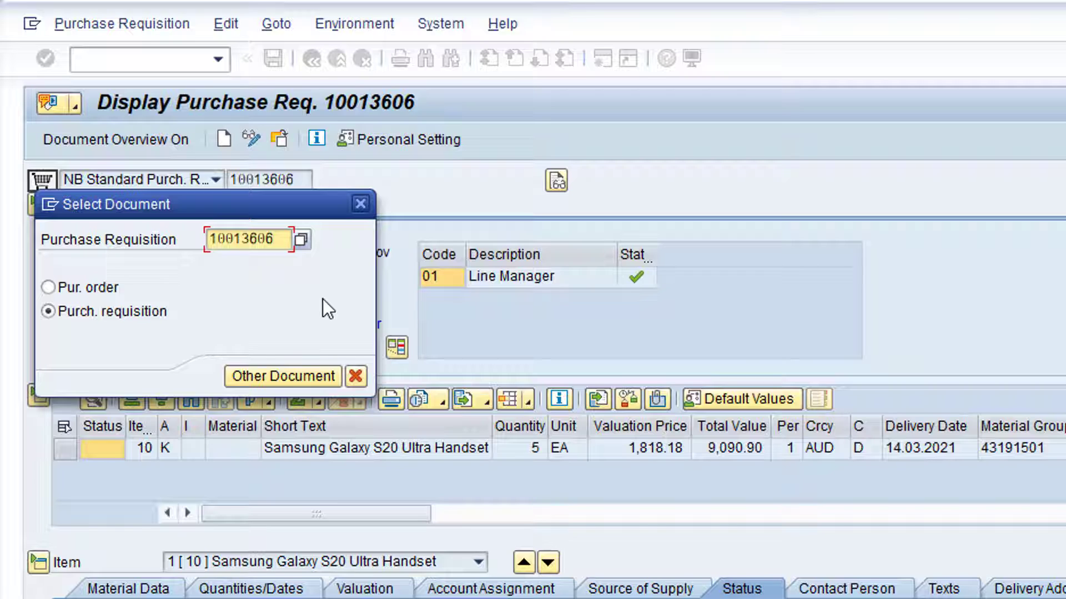
{"action": "left_click_drag", "start_coordinate": [278, 239], "coordinate": [209, 239]}
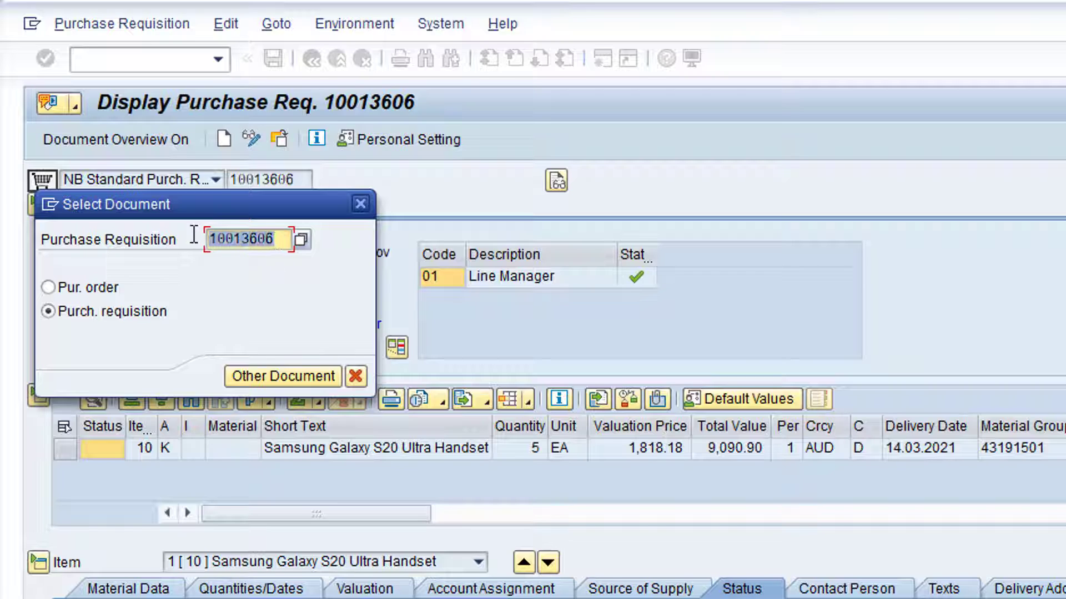
{"action": "key", "text": "BackSpace"}
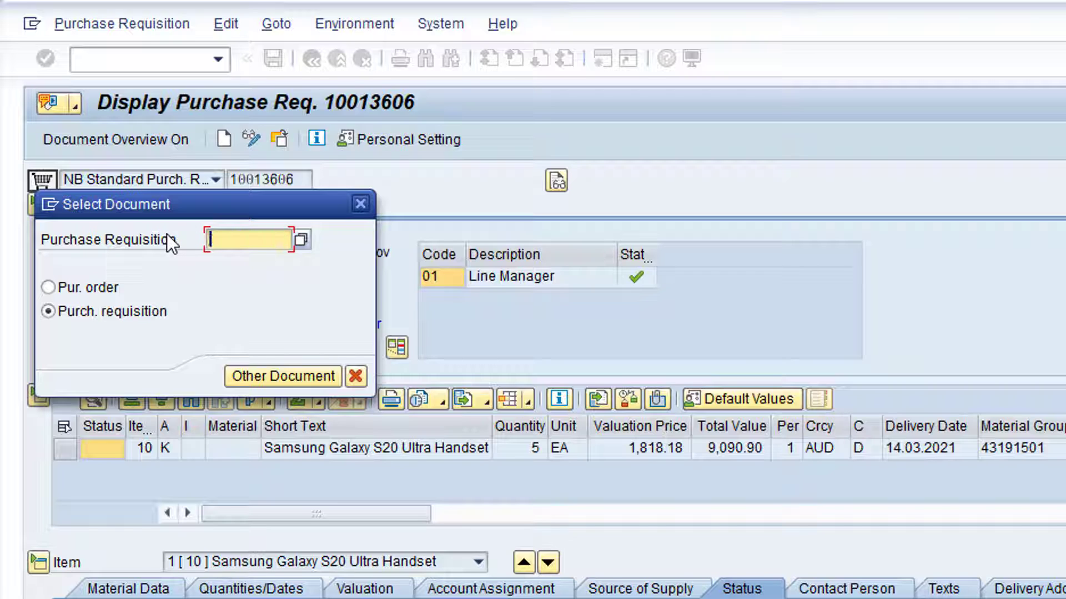
{"action": "type", "text": "10013606"}
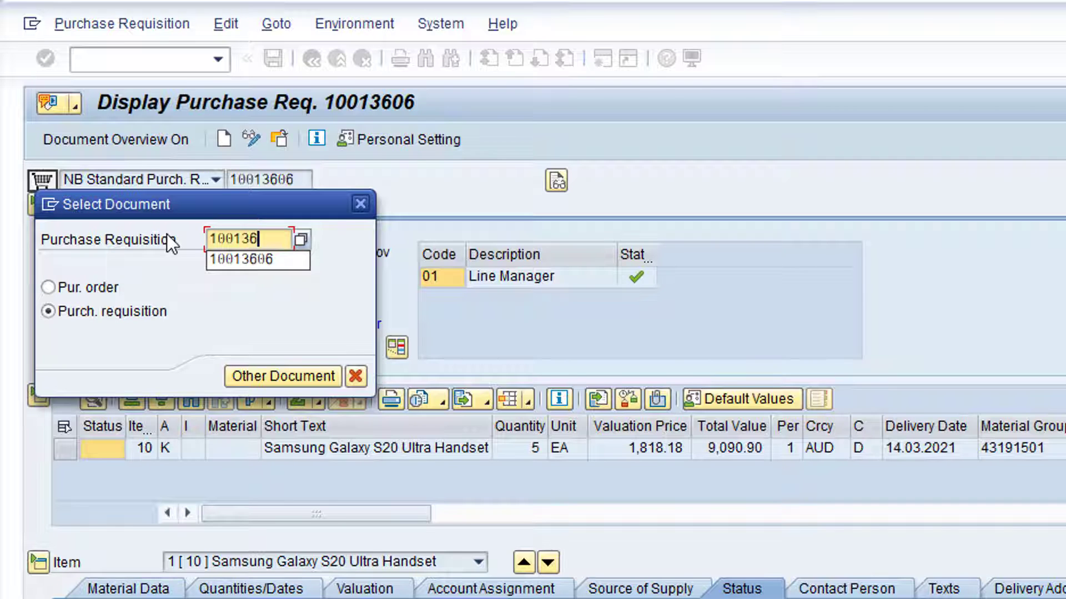
{"action": "left_click", "coordinate": [304, 375]}
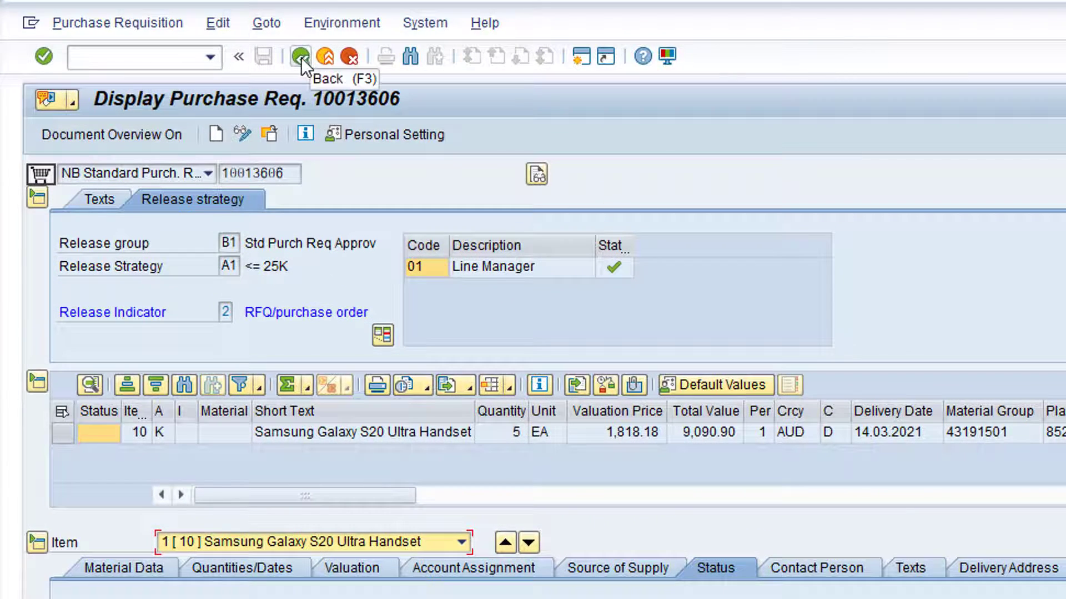
{"action": "left_click", "coordinate": [301, 58]}
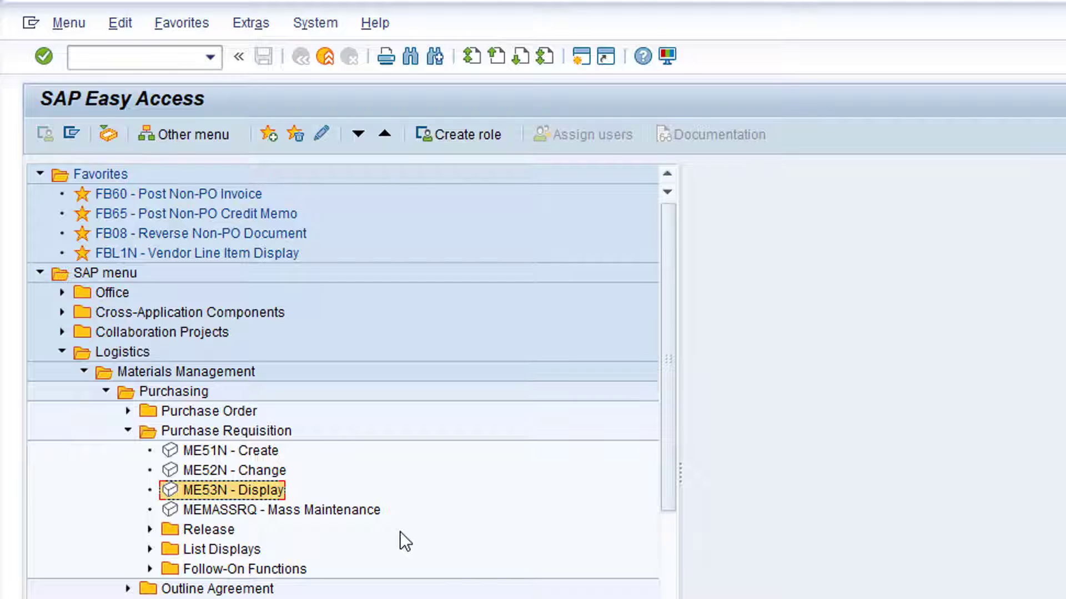
{"action": "left_click", "coordinate": [129, 411]}
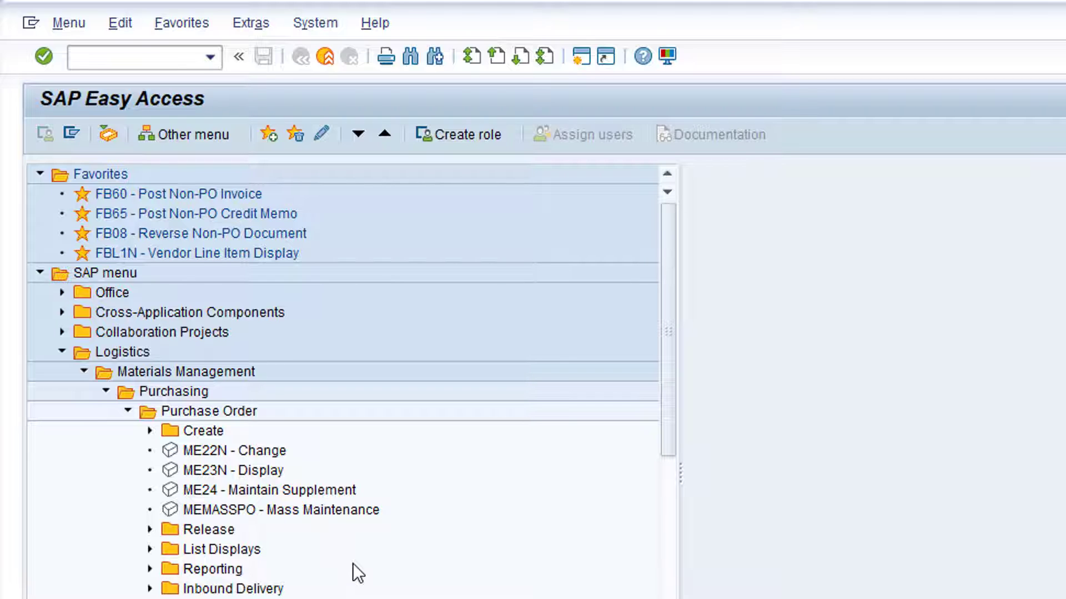
{"action": "double_click", "coordinate": [254, 470]}
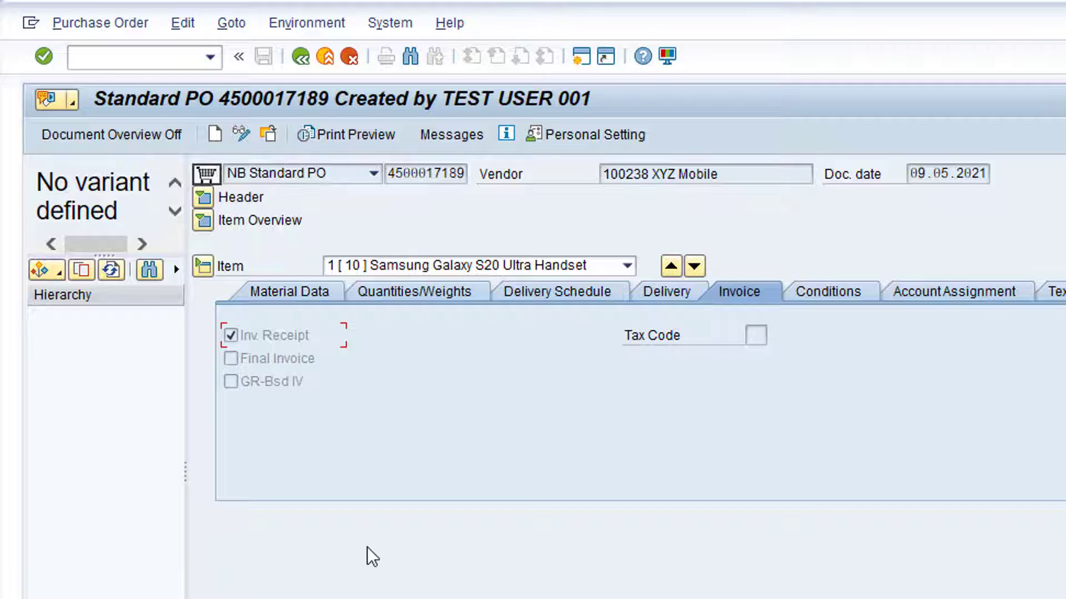
{"action": "left_click", "coordinate": [57, 274]}
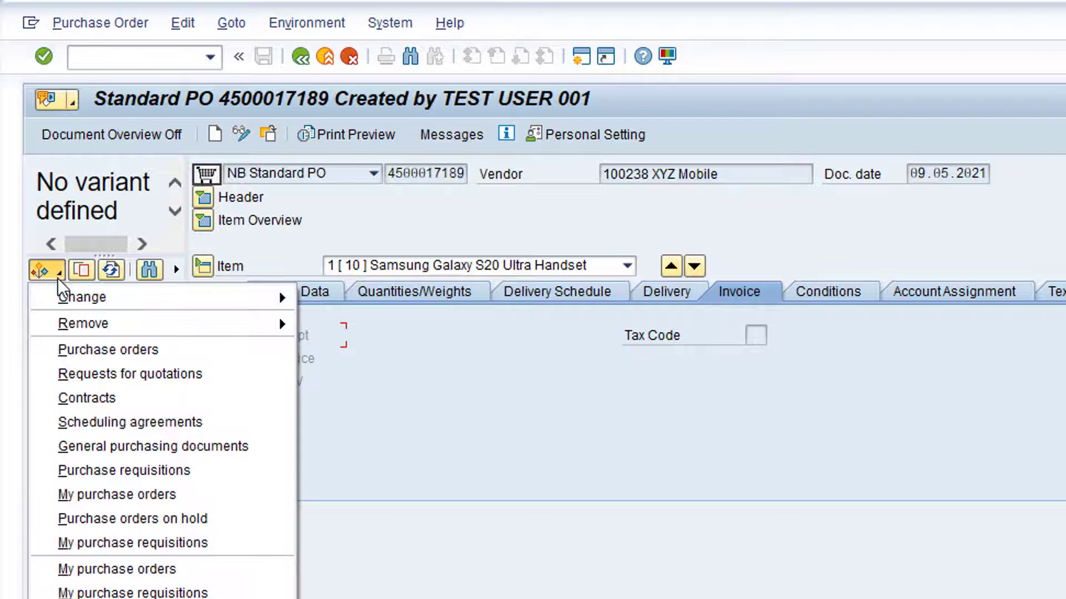
{"action": "left_click", "coordinate": [174, 488]}
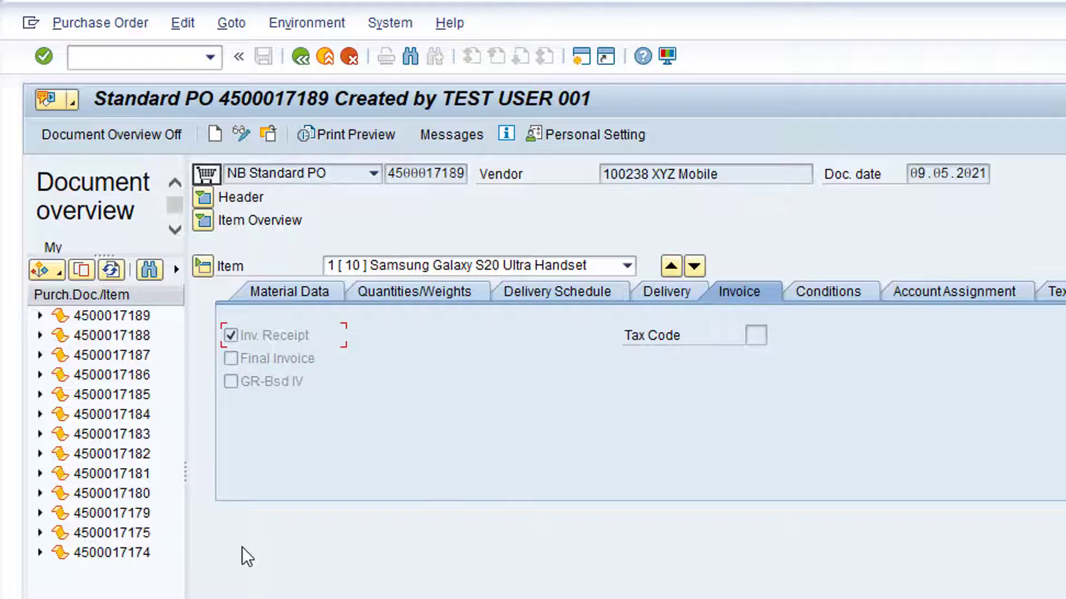
{"action": "left_click", "coordinate": [119, 315]}
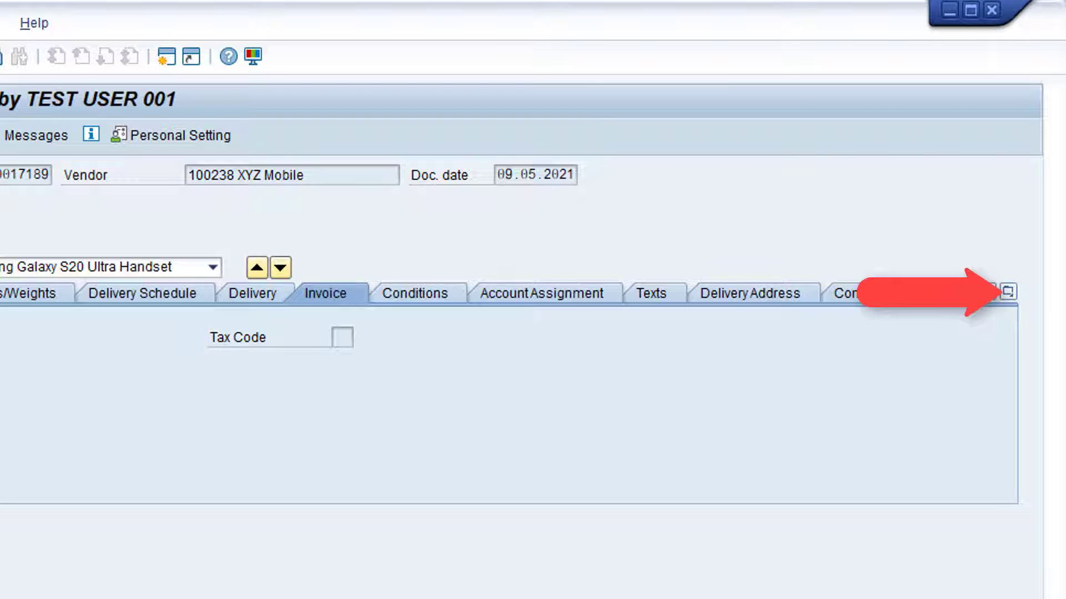
Step: Check the list of item detail tabs, then leave the purchase order display
{"action": "left_click", "coordinate": [1008, 292]}
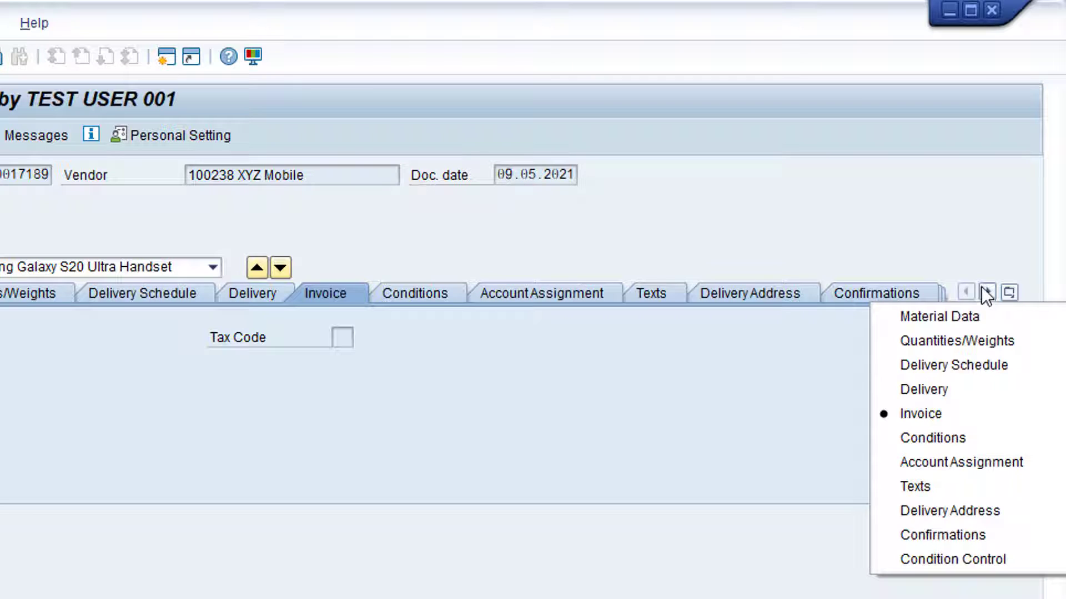
{"action": "key", "text": "Escape"}
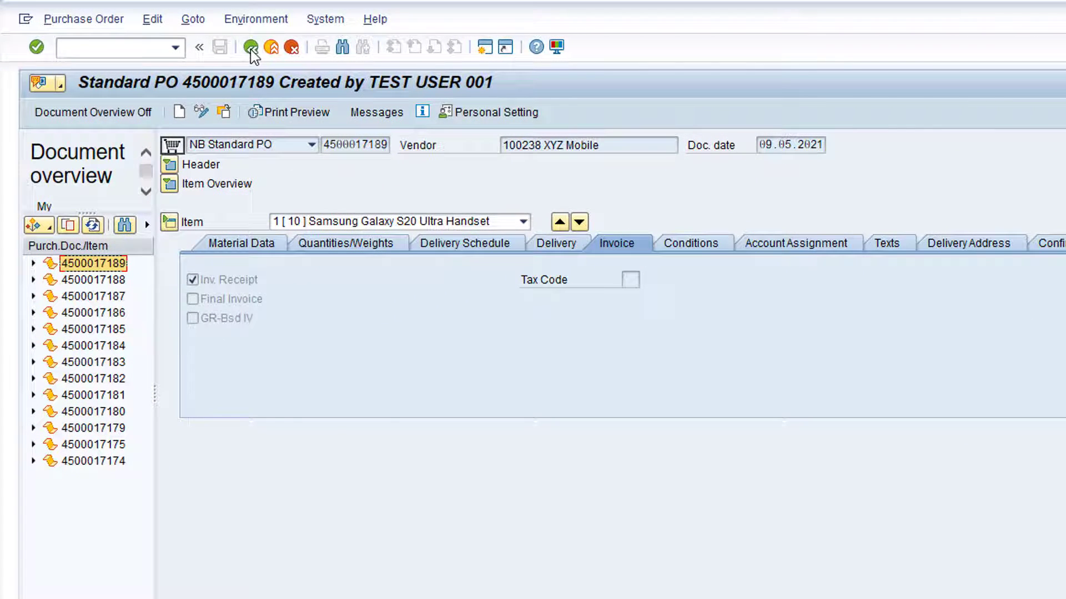
{"action": "left_click", "coordinate": [251, 48]}
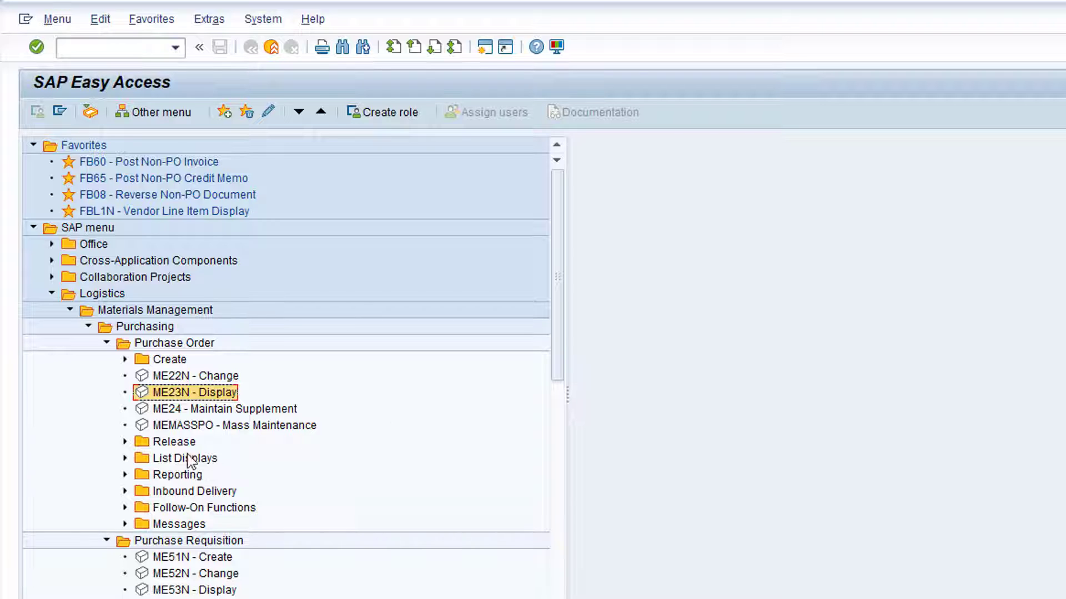
{"action": "left_click", "coordinate": [125, 459]}
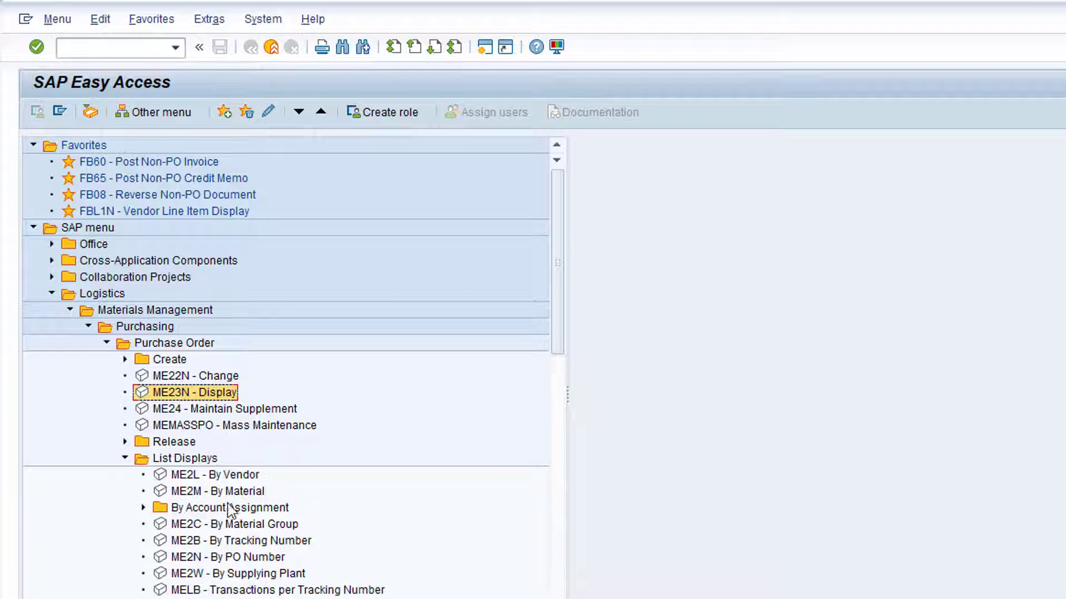
{"action": "left_click", "coordinate": [257, 557]}
{"action": "double_click", "coordinate": [255, 556]}
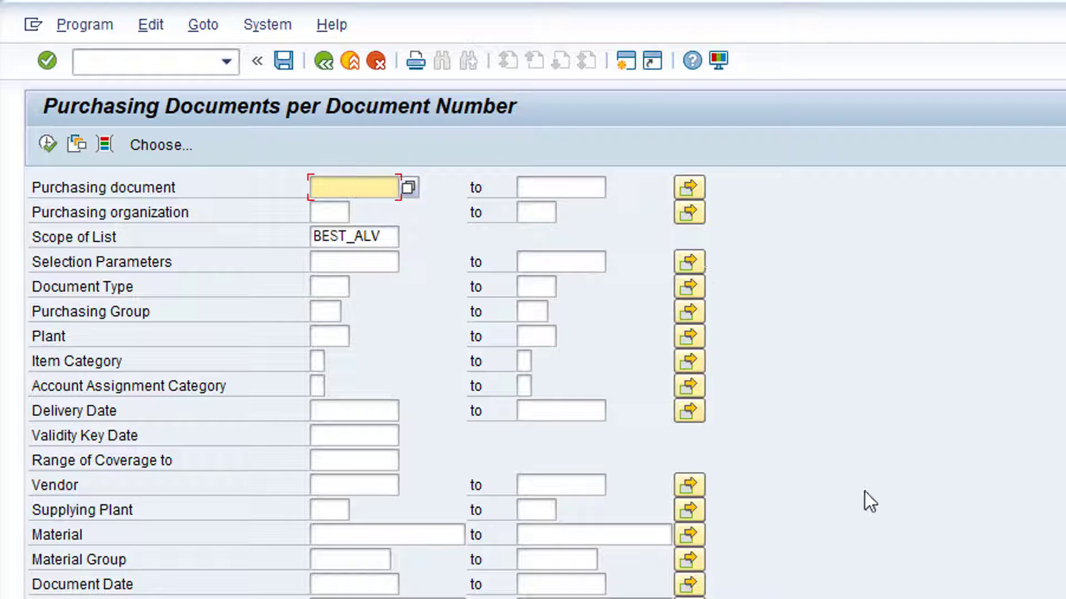
{"action": "type", "text": "450001"}
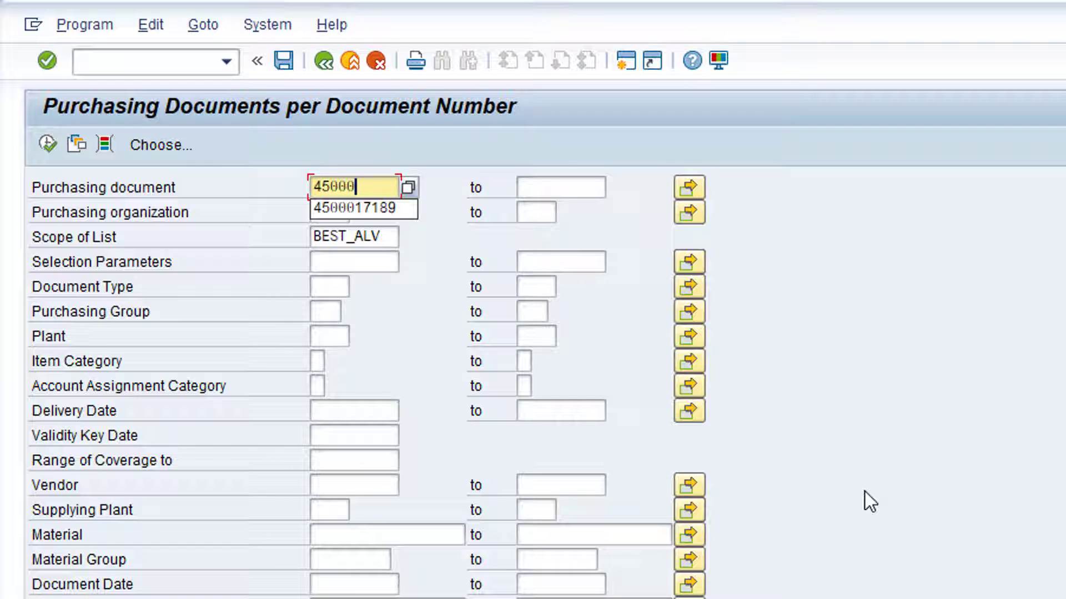
{"action": "type", "text": "7189"}
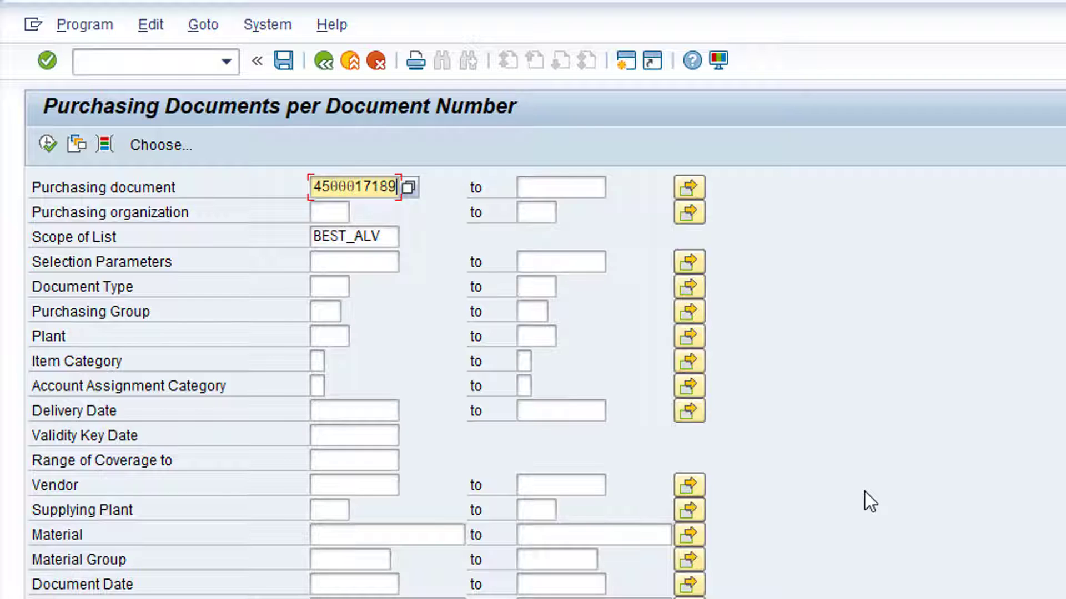
{"action": "left_click", "coordinate": [47, 144]}
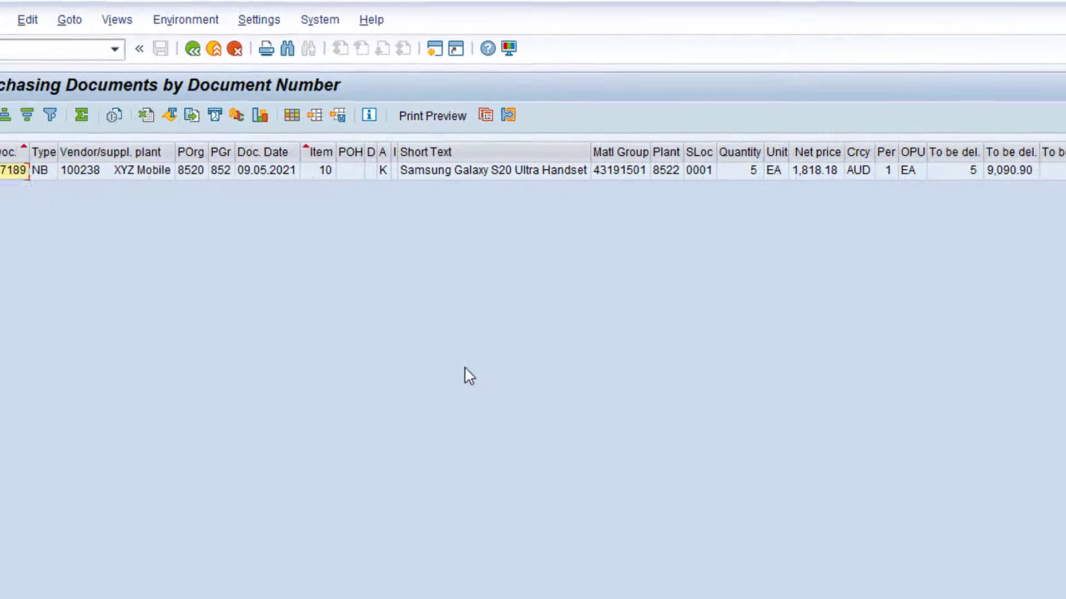
Step: Go back to the main menu and launch MIGO from Inventory Management > Goods Movement
{"action": "left_click", "coordinate": [253, 51]}
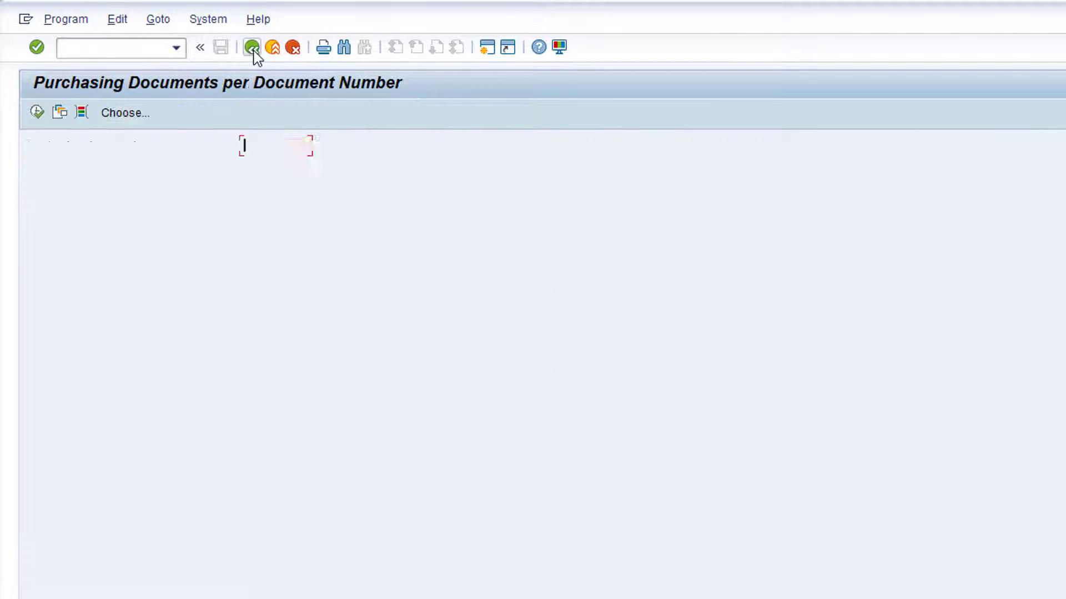
{"action": "left_click", "coordinate": [256, 51]}
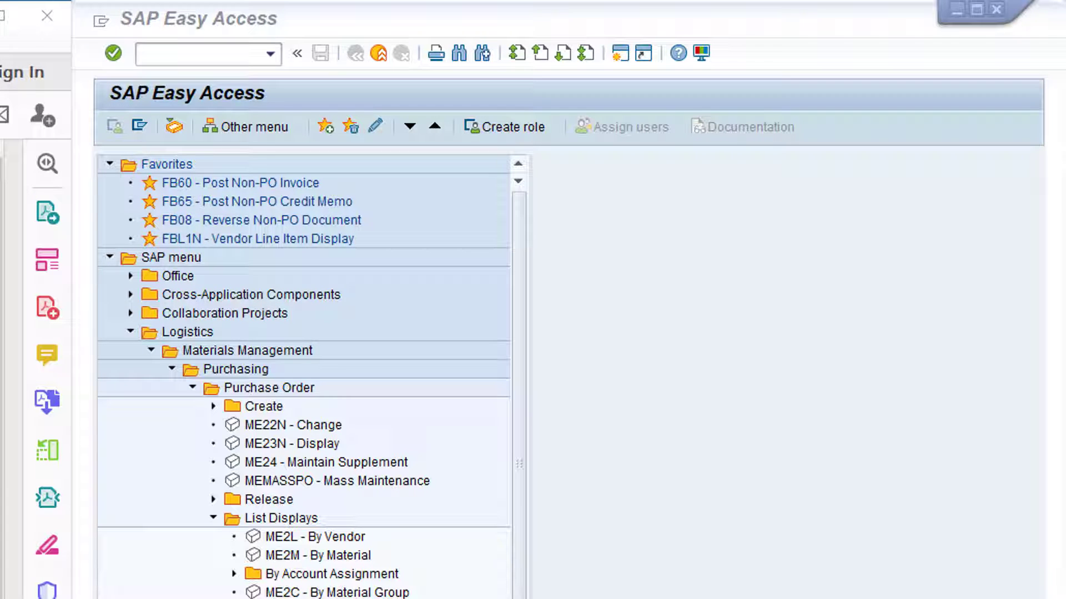
{"action": "left_click", "coordinate": [172, 368]}
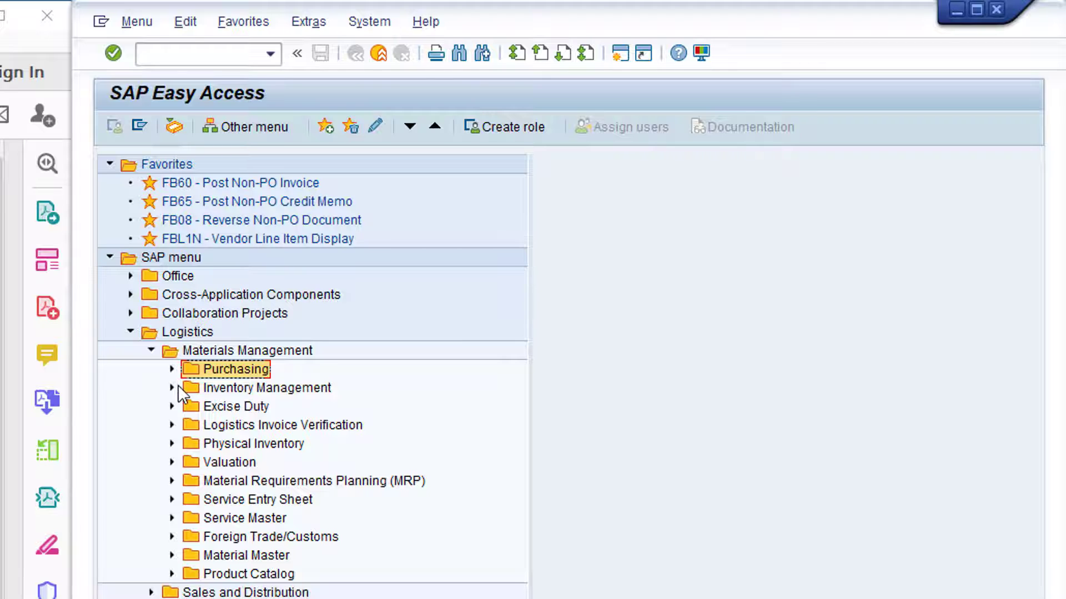
{"action": "left_click", "coordinate": [172, 387]}
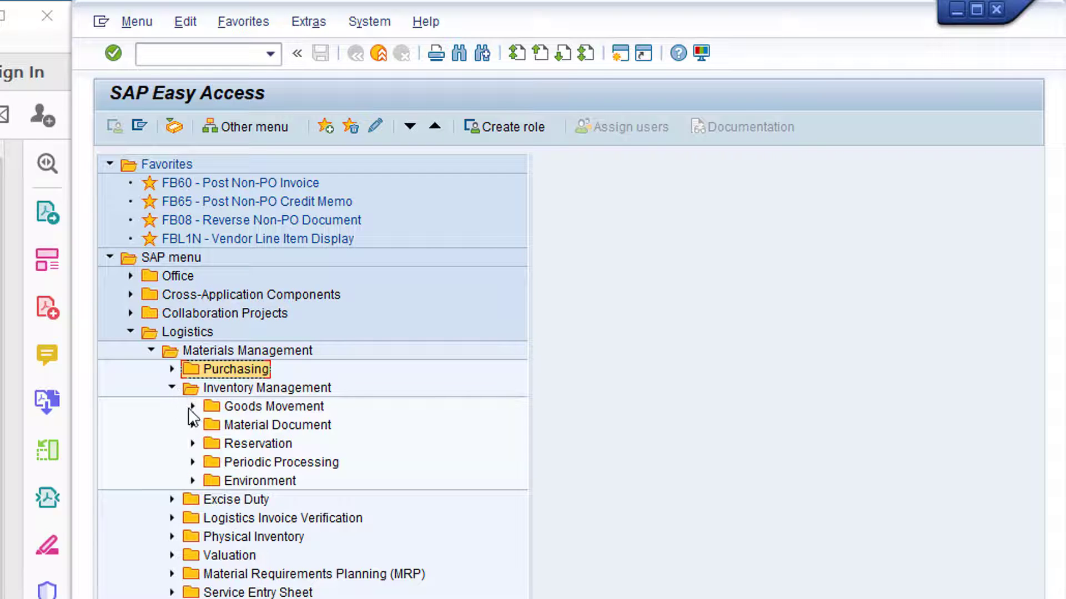
{"action": "left_click", "coordinate": [191, 406]}
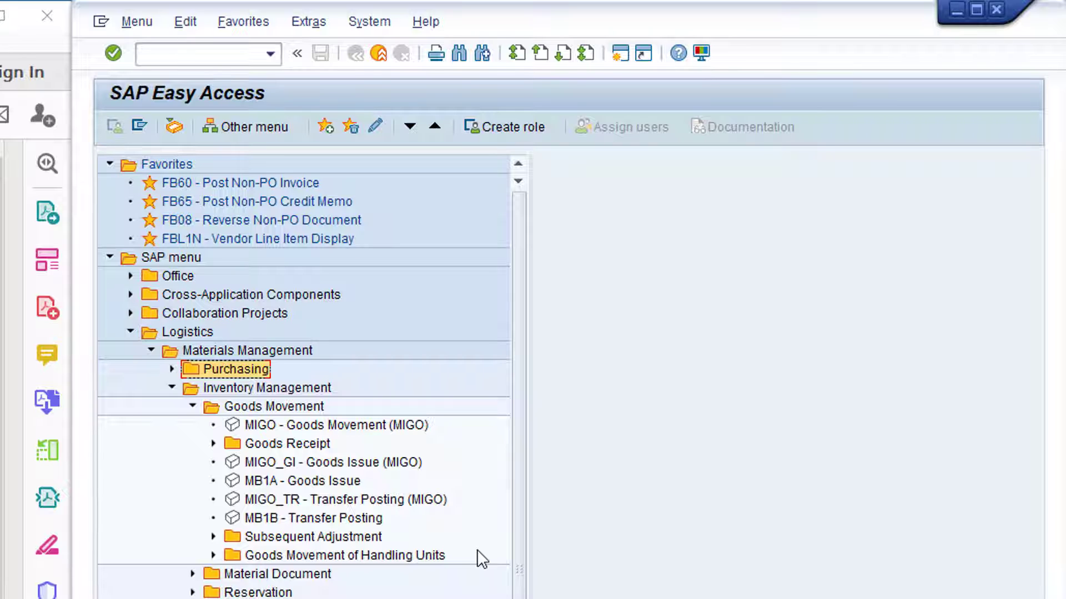
{"action": "double_click", "coordinate": [331, 427]}
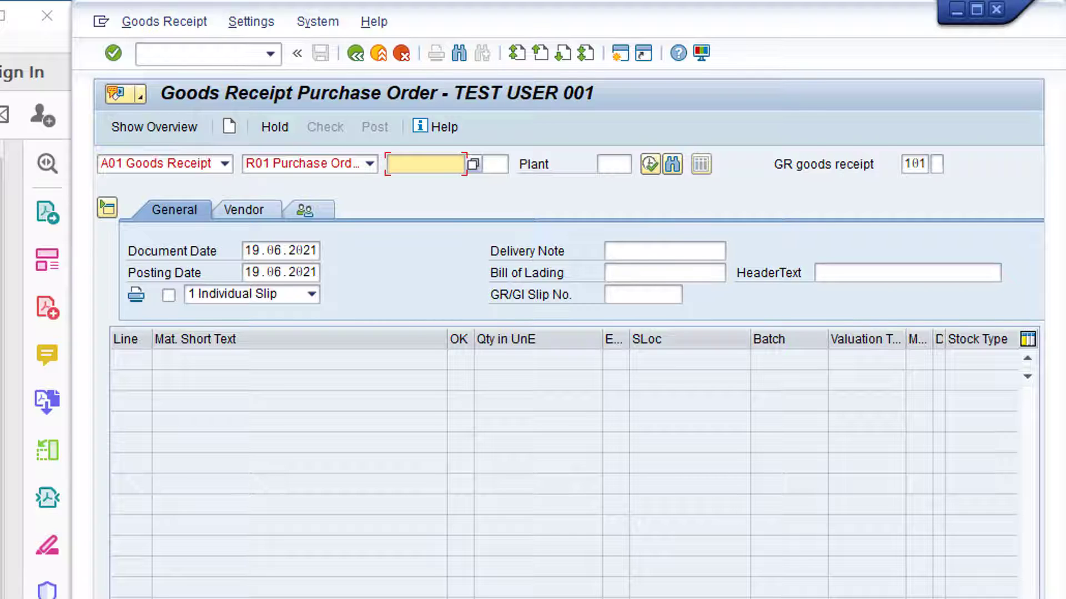
Step: Set the MIGO action to Goods Receipt and the reference document to Purchase Order
{"action": "left_click", "coordinate": [222, 162]}
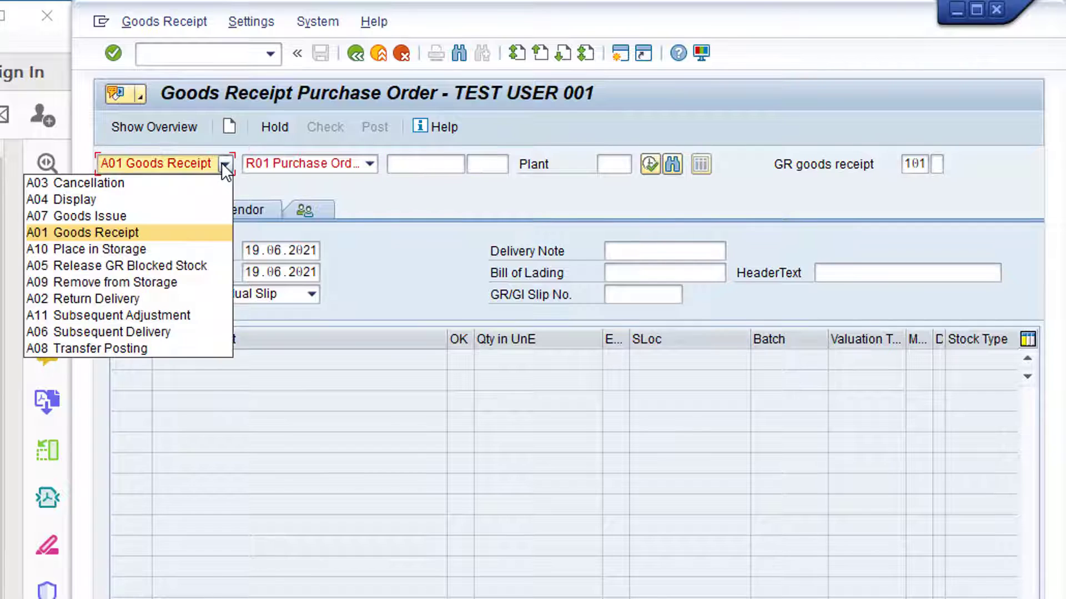
{"action": "left_click", "coordinate": [145, 232]}
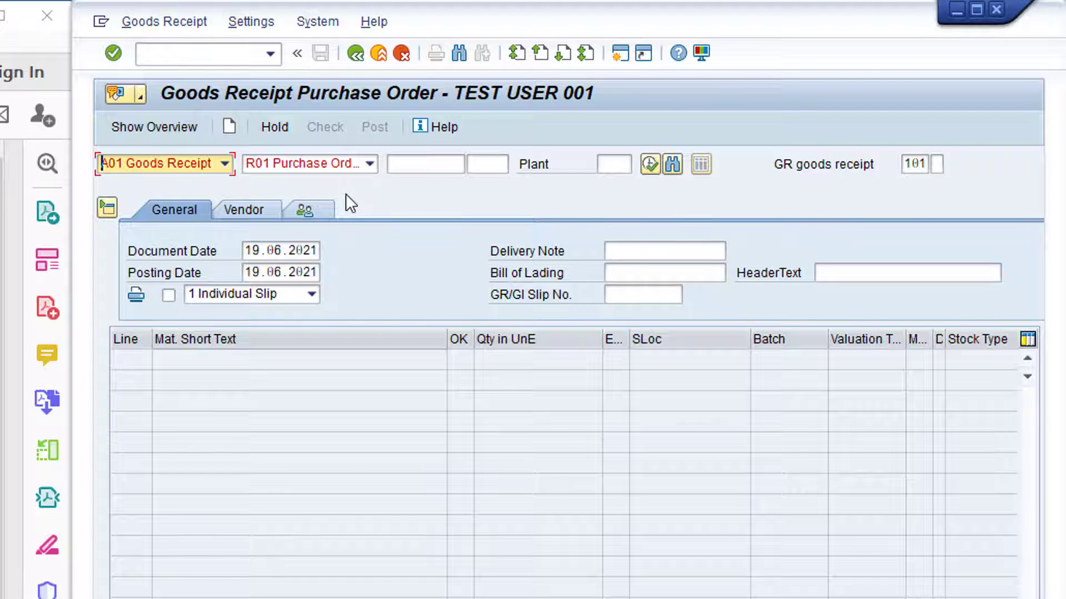
{"action": "left_click", "coordinate": [369, 164]}
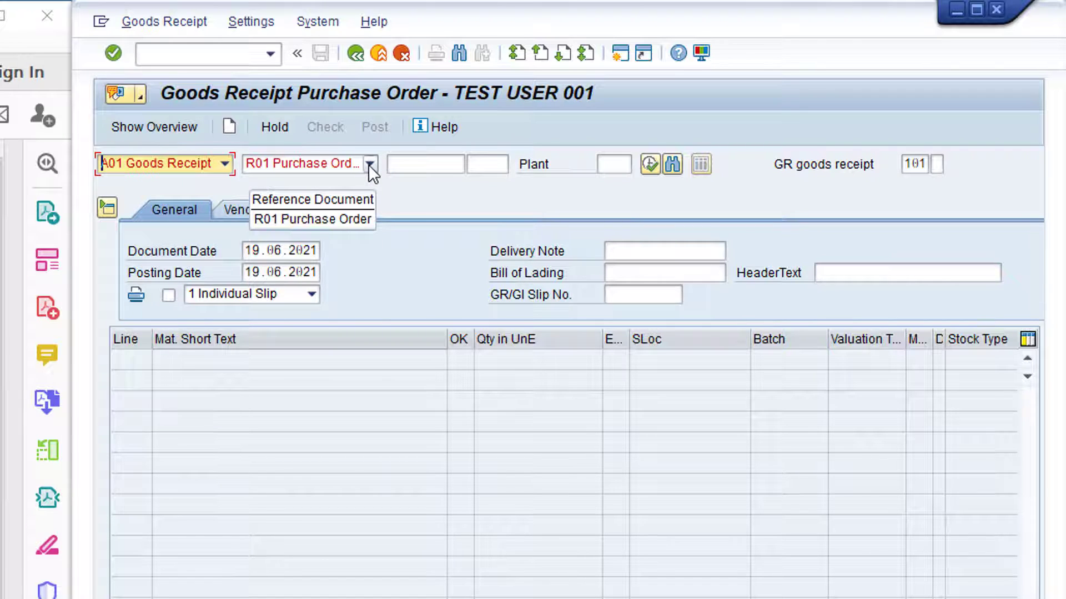
{"action": "left_click", "coordinate": [368, 164]}
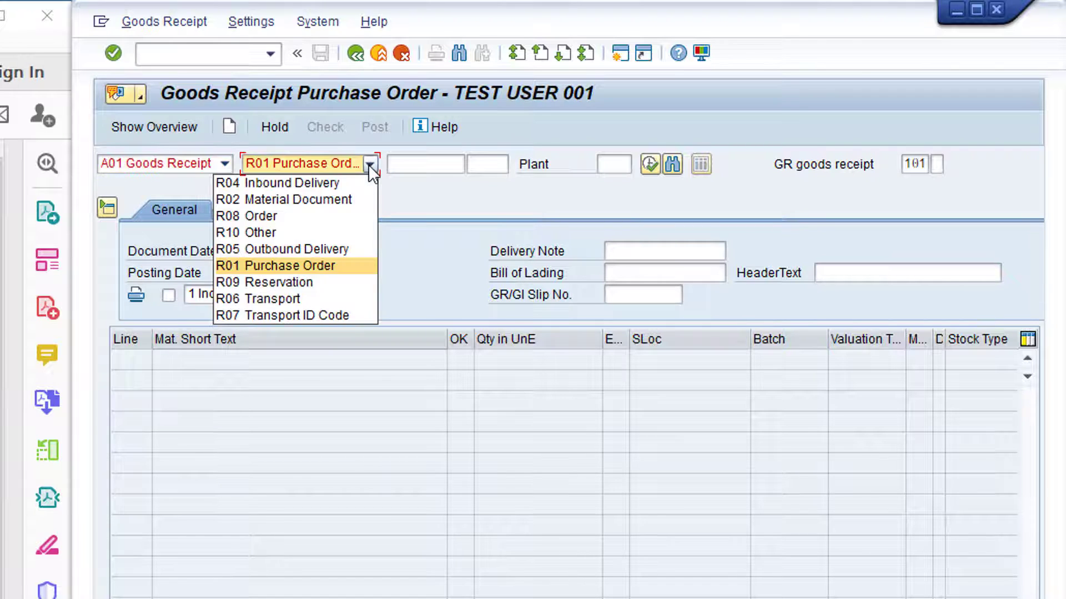
{"action": "left_click", "coordinate": [324, 259]}
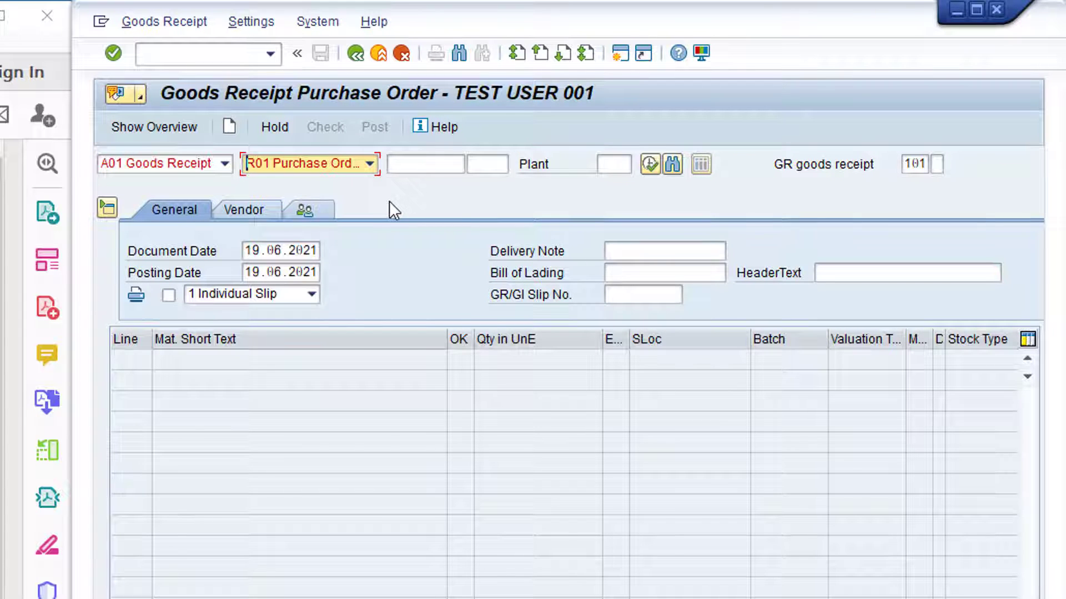
{"action": "left_click", "coordinate": [407, 166]}
{"action": "type", "text": "45000"}
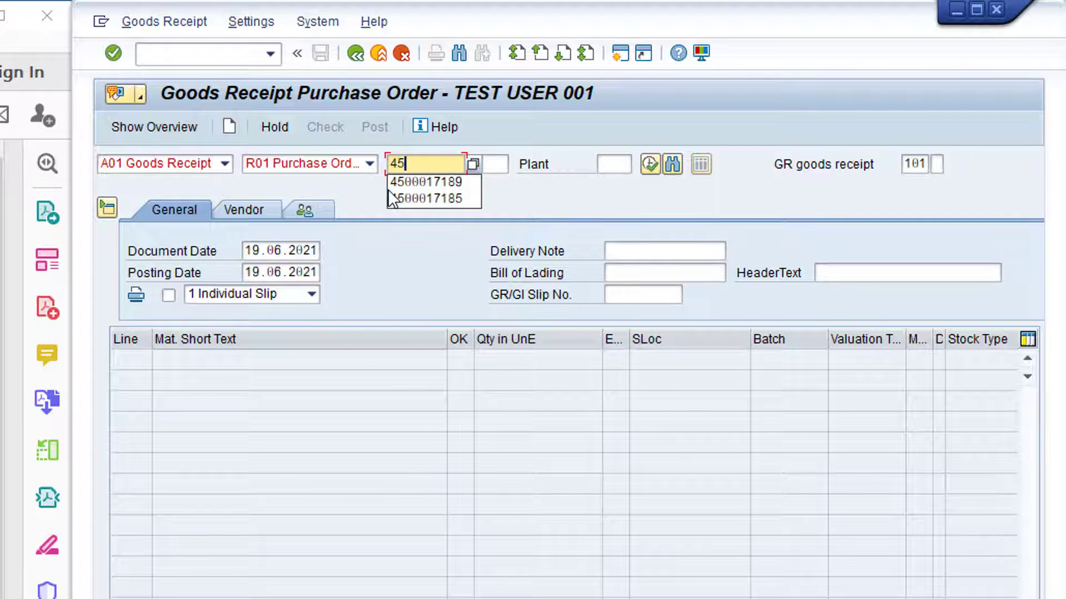
{"action": "type", "text": "17189"}
{"action": "key", "text": "Return"}
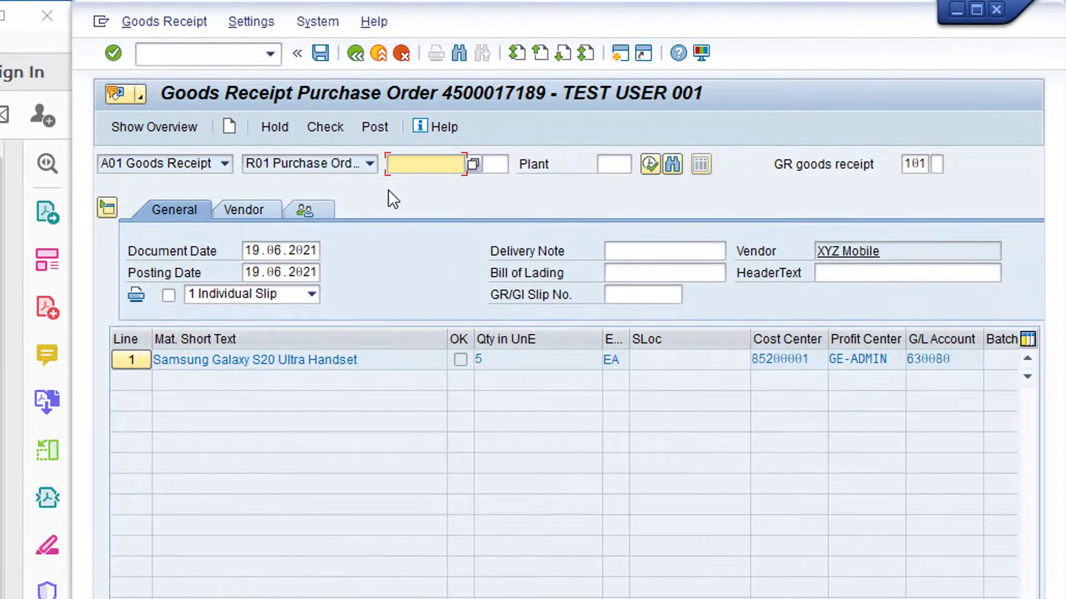
Step: Enter document date 17.06.2021 and delivery note 50001 in the goods receipt header
{"action": "left_click", "coordinate": [259, 248]}
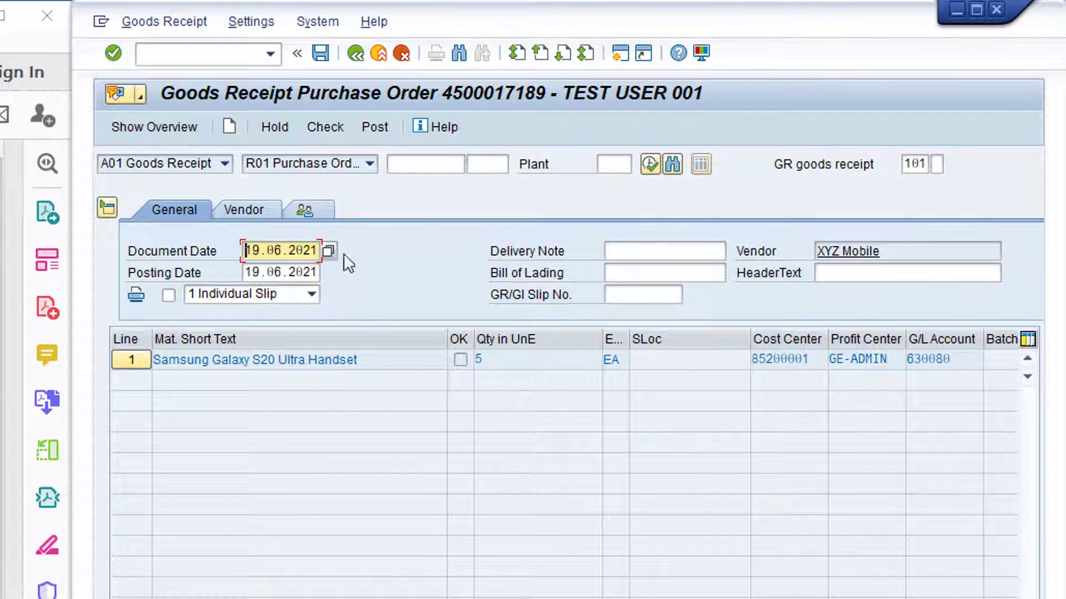
{"action": "type", "text": "17.06.2021"}
{"action": "left_click", "coordinate": [629, 248]}
{"action": "type", "text": "50001"}
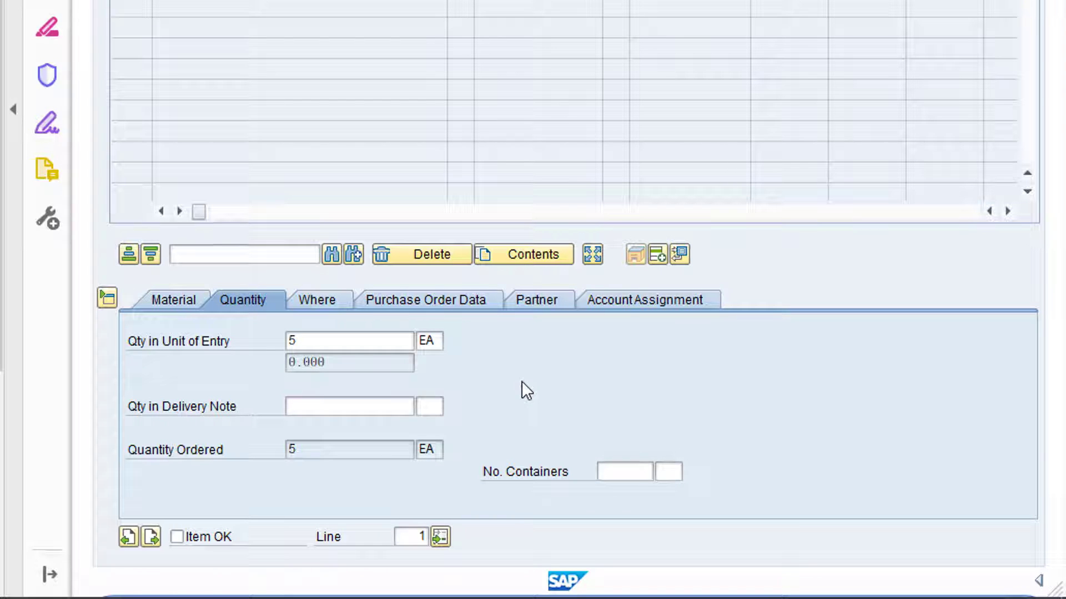
Step: Flag the handset item OK, check the document, and post the goods receipt
{"action": "left_click", "coordinate": [177, 537]}
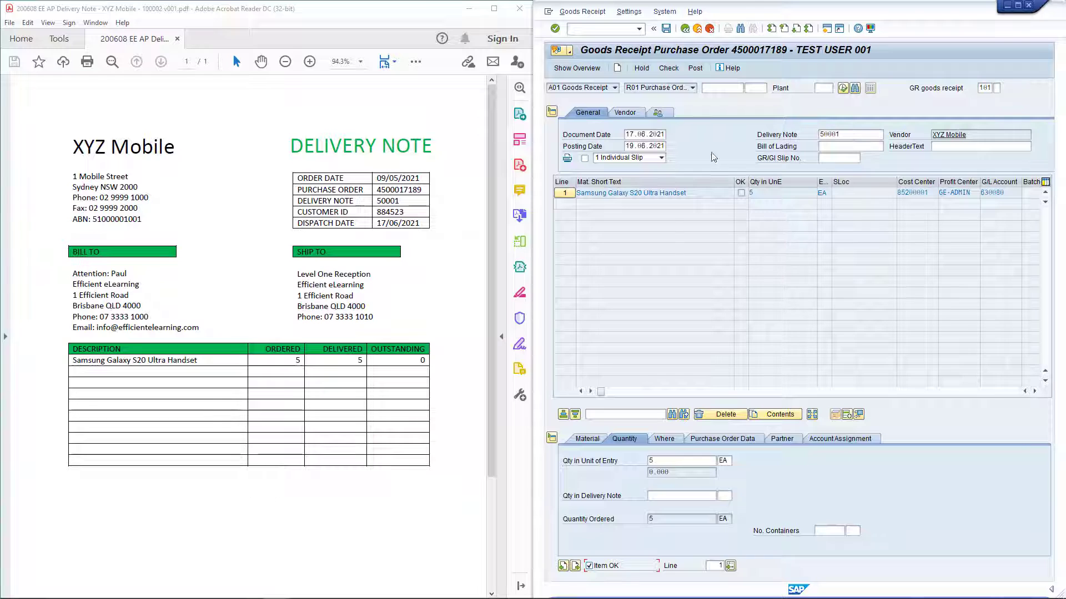
{"action": "left_click", "coordinate": [673, 68]}
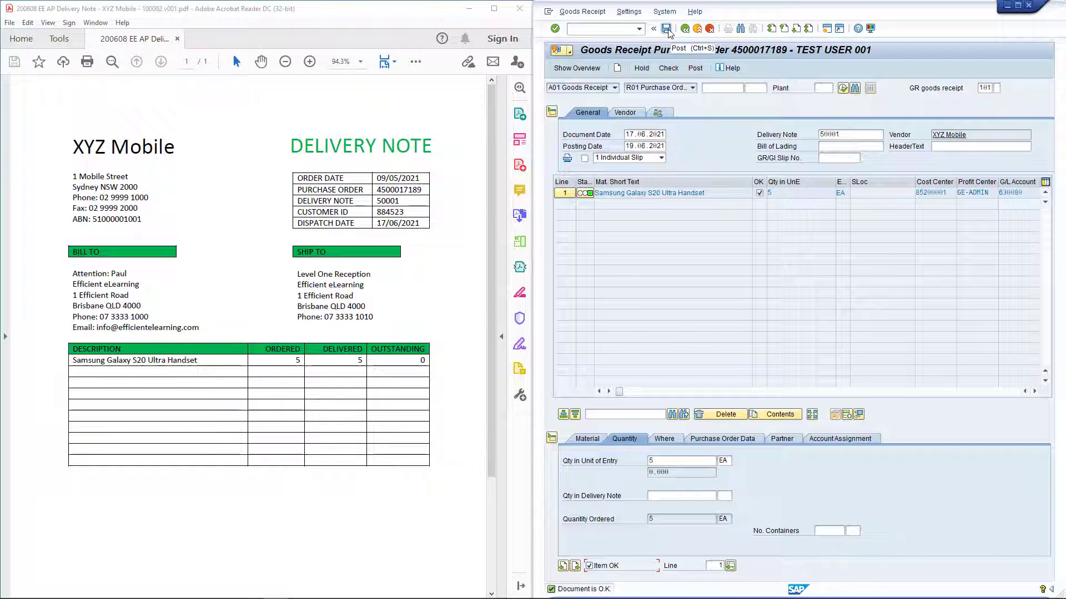
{"action": "left_click", "coordinate": [667, 29]}
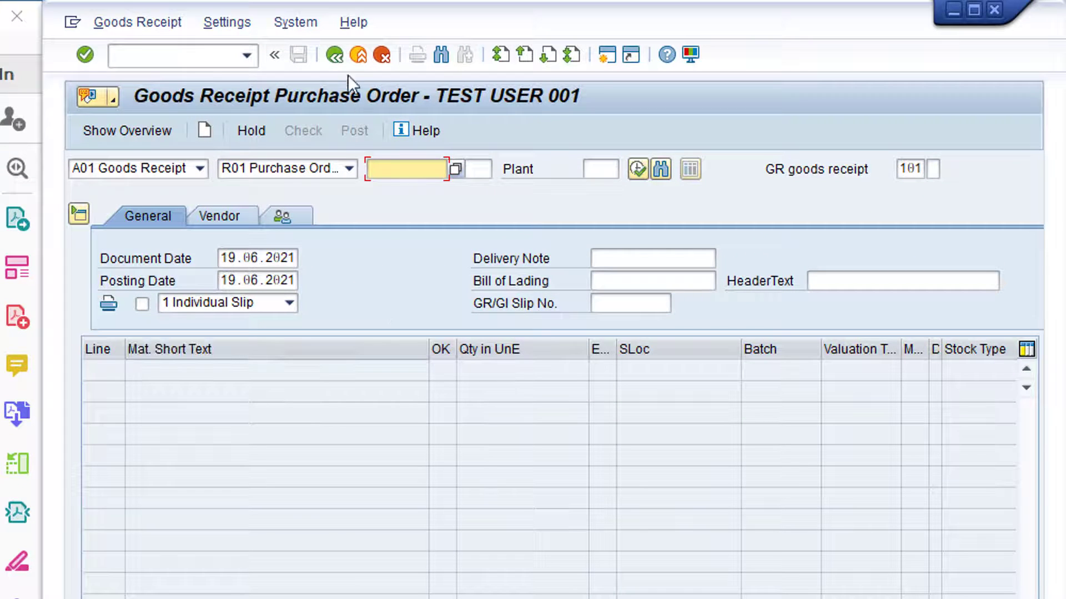
Step: Return to SAP Easy Access and launch ME53N under Purchasing to display requisition 10013606
{"action": "left_click", "coordinate": [335, 55]}
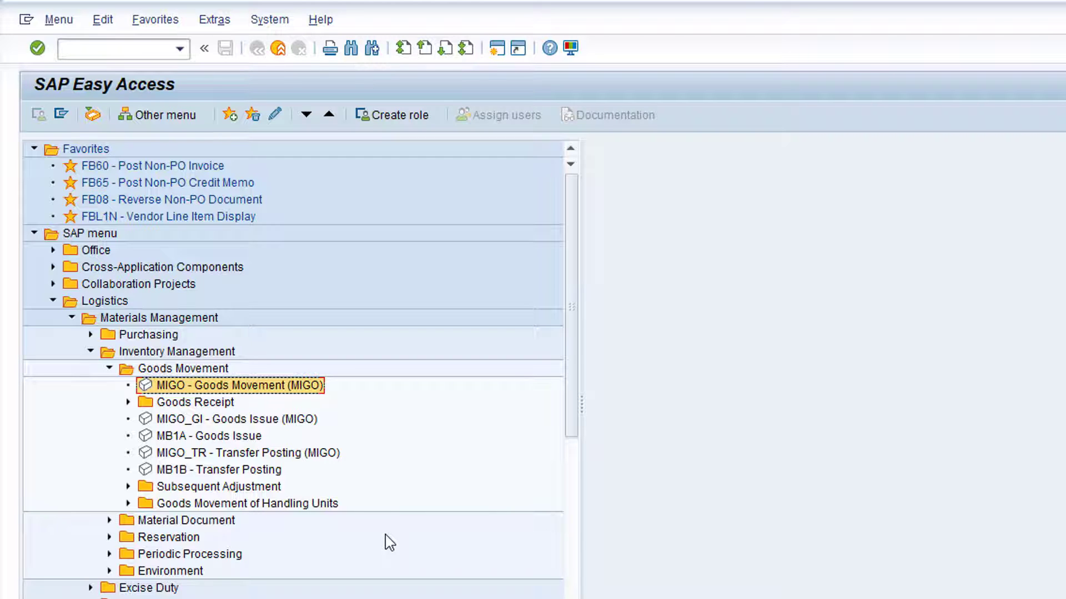
{"action": "left_click", "coordinate": [90, 352]}
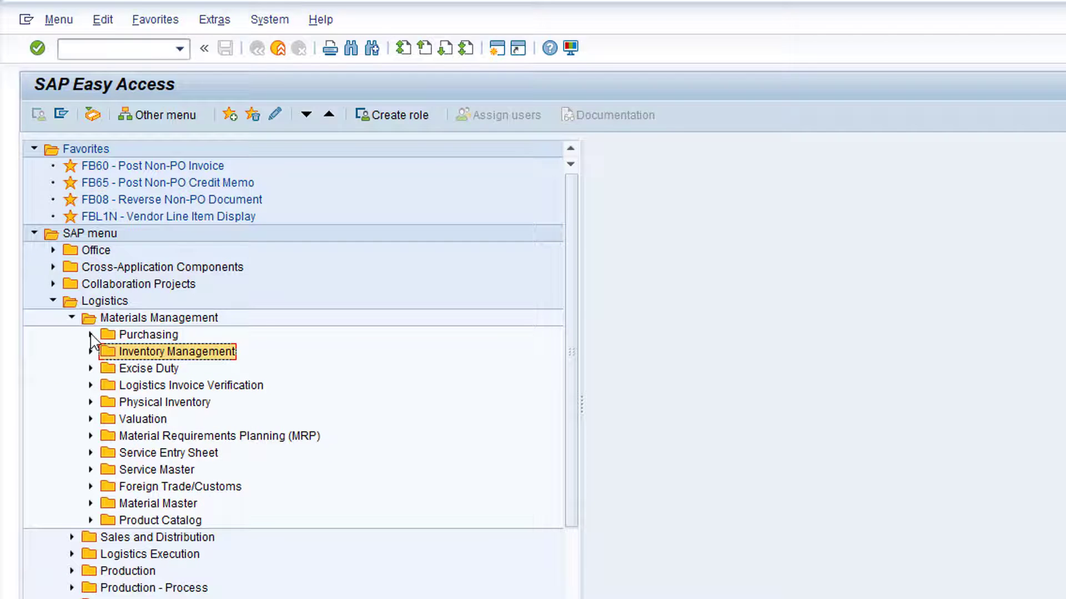
{"action": "left_click", "coordinate": [91, 335]}
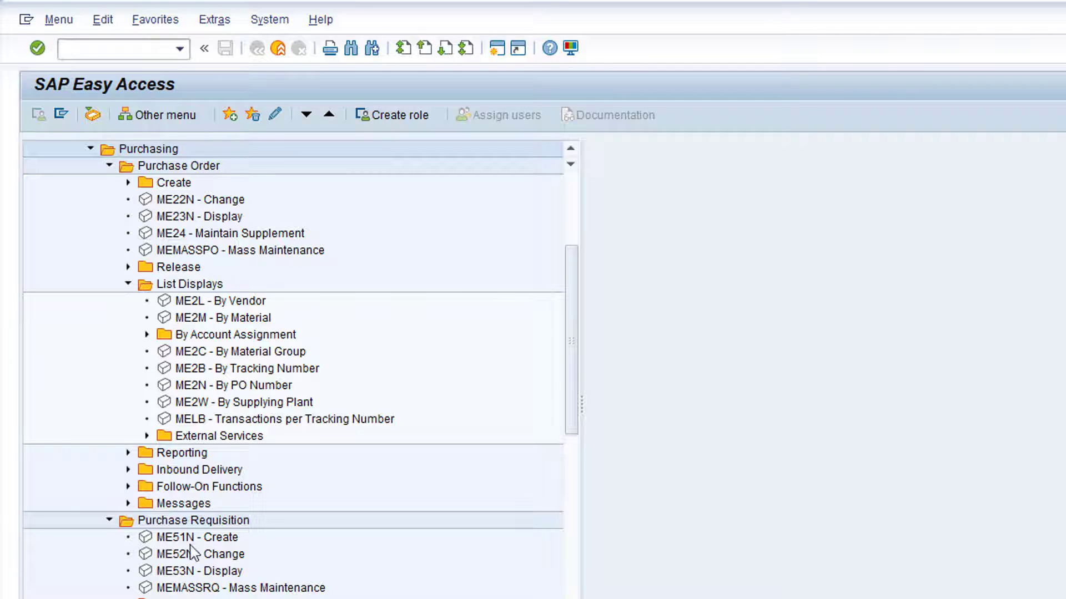
{"action": "left_click", "coordinate": [214, 572]}
{"action": "double_click", "coordinate": [215, 572]}
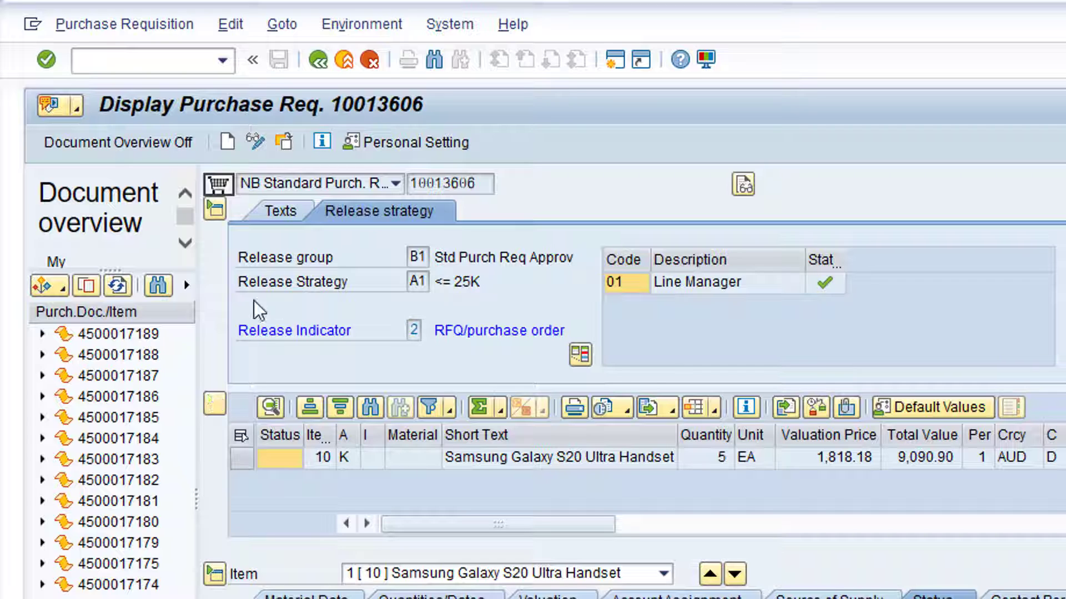
Step: Confirm the document choice under Other Purchase Requisition, then go back to the Easy Access menu
{"action": "left_click", "coordinate": [285, 143]}
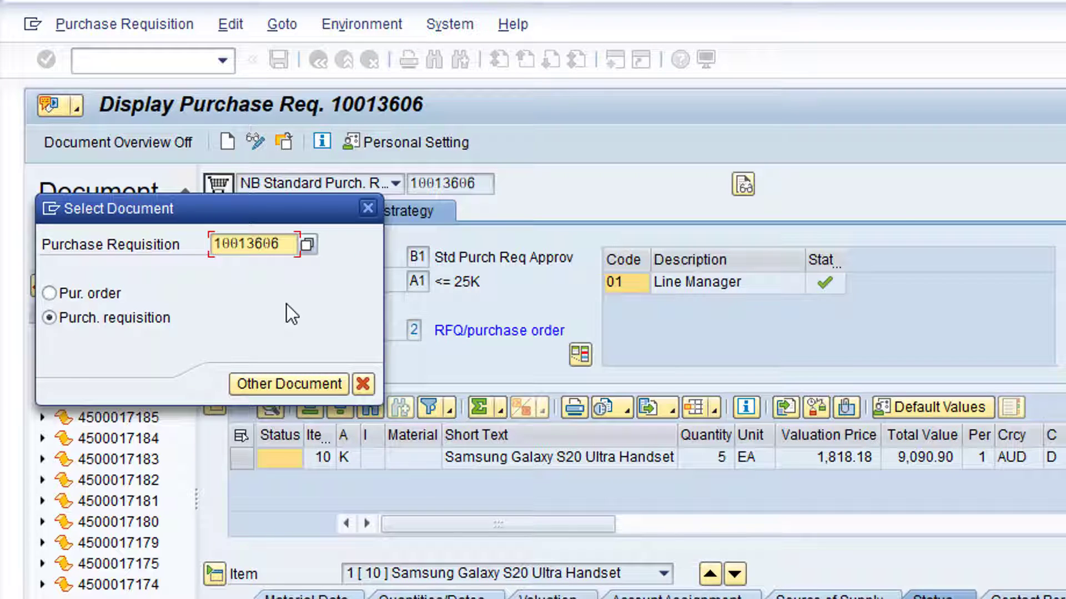
{"action": "key", "text": "Right"}
{"action": "key", "text": "Right"}
{"action": "key", "text": "Right"}
{"action": "key", "text": "Right"}
{"action": "key", "text": "Right"}
{"action": "key", "text": "Right"}
{"action": "key", "text": "Right"}
{"action": "left_click", "coordinate": [309, 383]}
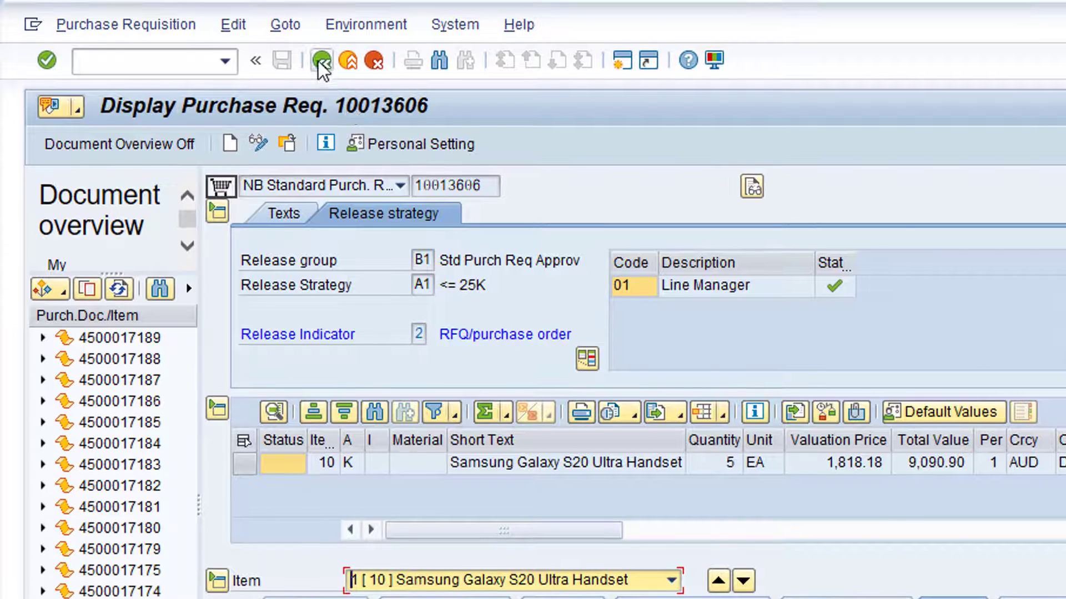
{"action": "left_click", "coordinate": [320, 48]}
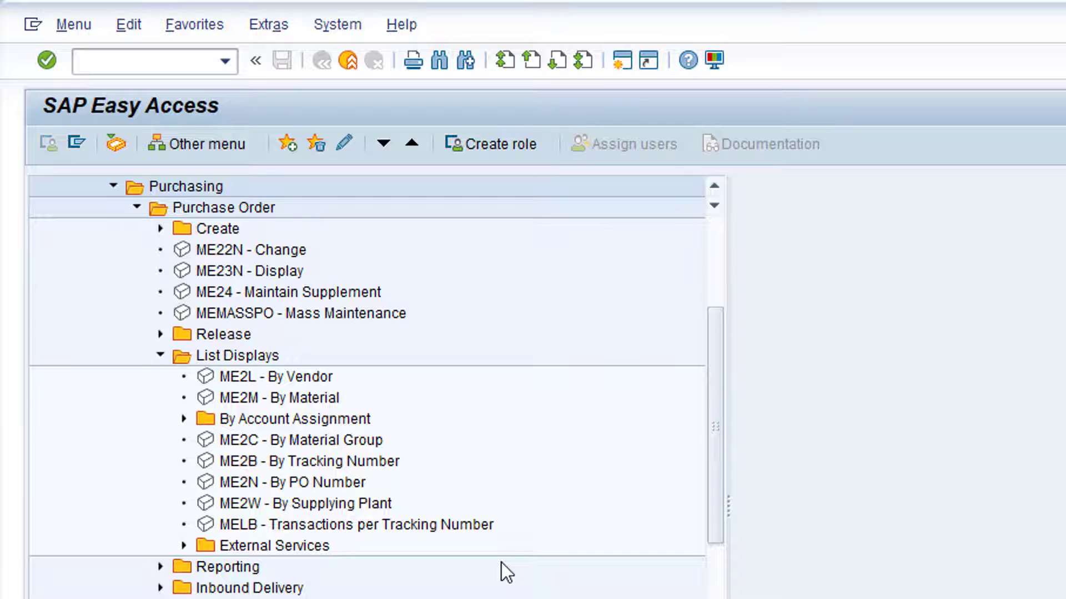
{"action": "double_click", "coordinate": [265, 272]}
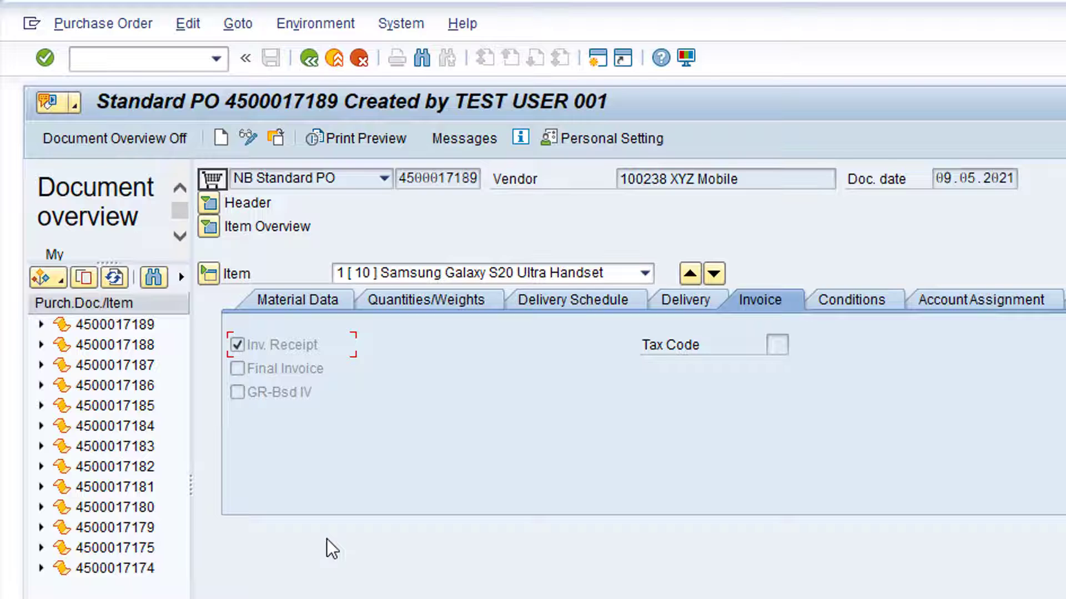
{"action": "left_click", "coordinate": [58, 277]}
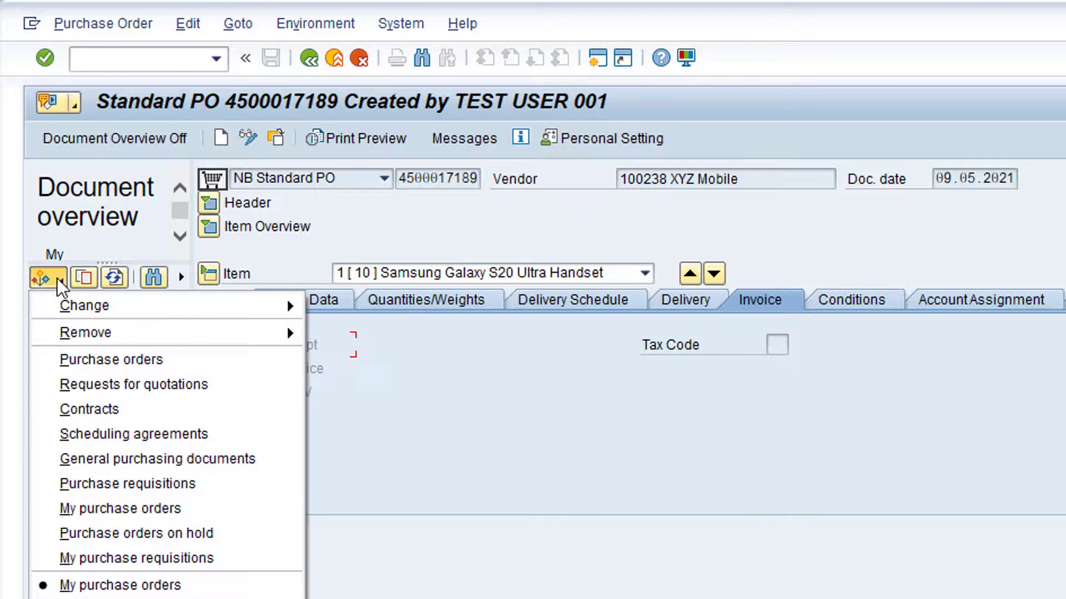
{"action": "left_click", "coordinate": [180, 509]}
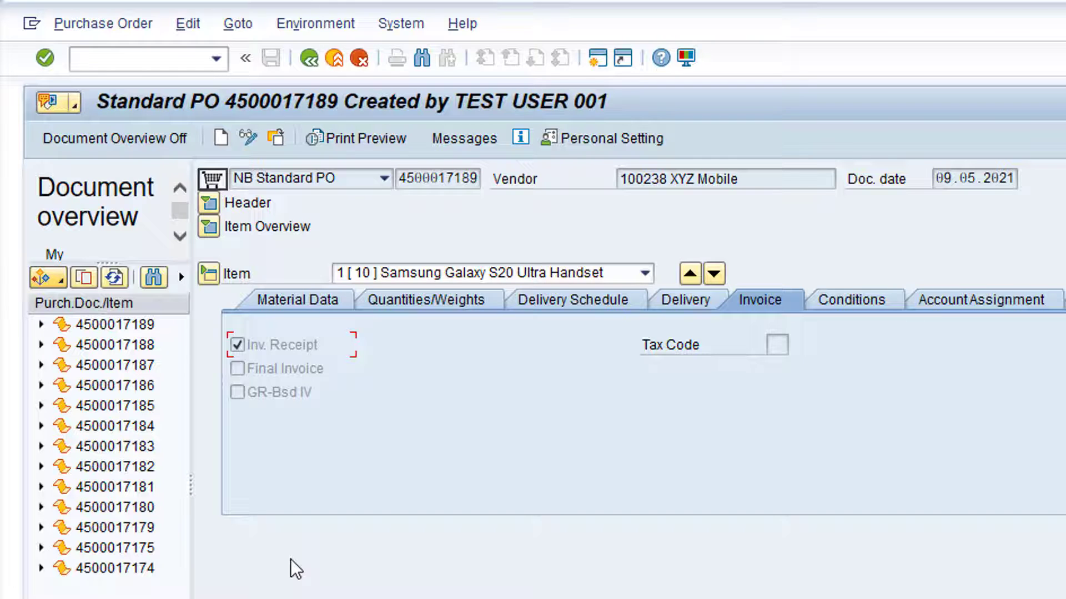
{"action": "left_click", "coordinate": [132, 324]}
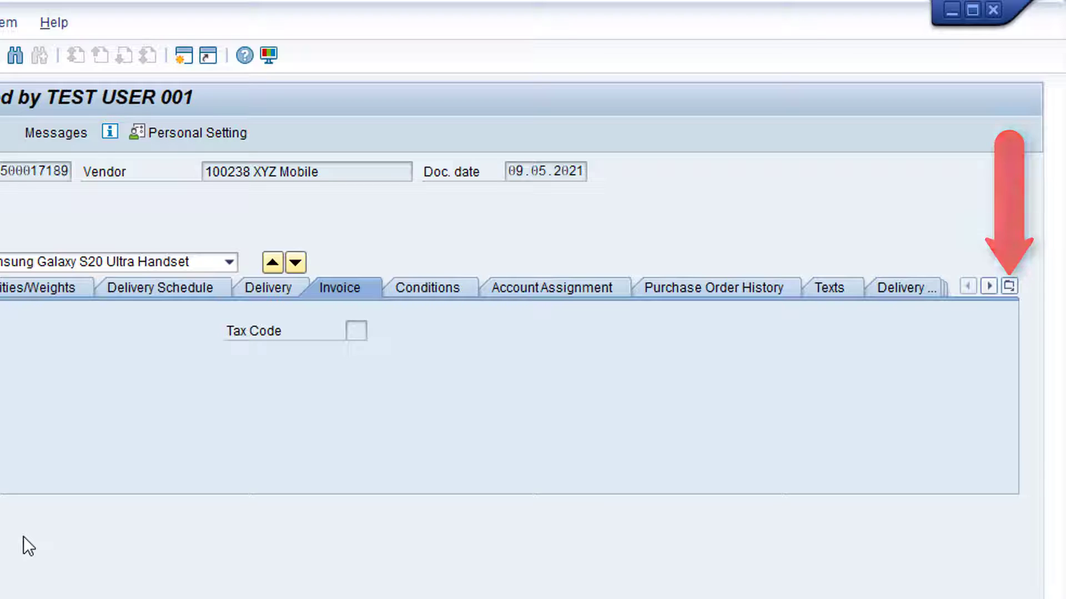
{"action": "left_click", "coordinate": [1009, 287]}
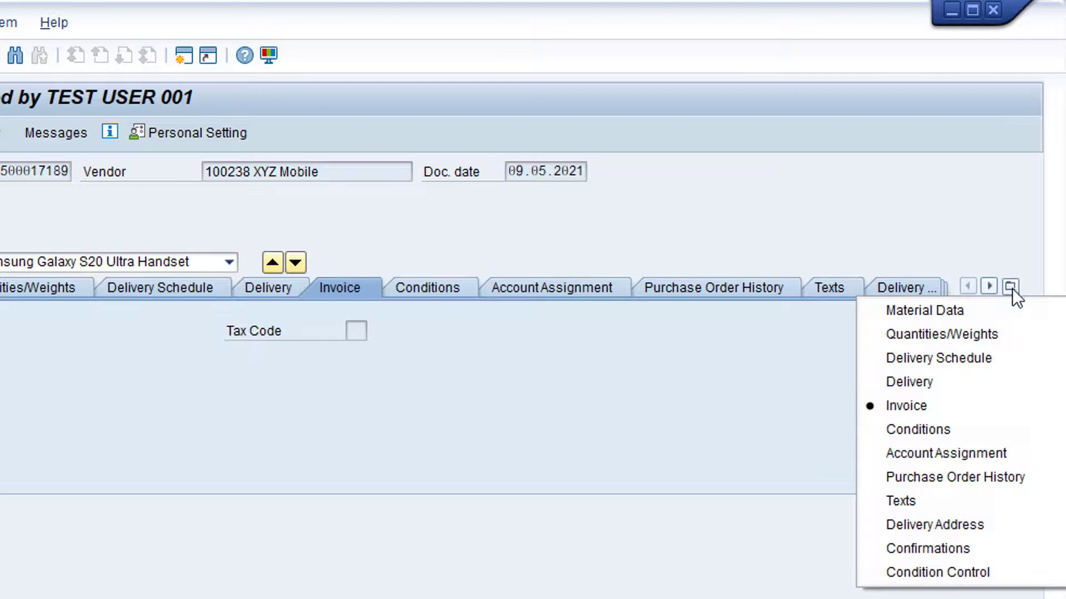
{"action": "left_click", "coordinate": [1041, 482]}
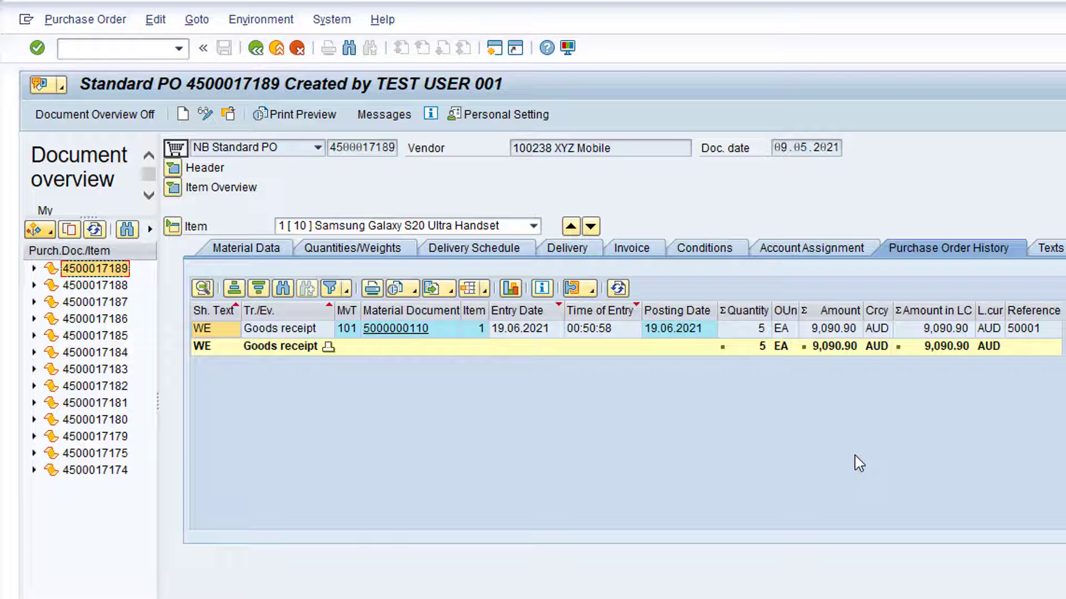
{"action": "left_click", "coordinate": [405, 329]}
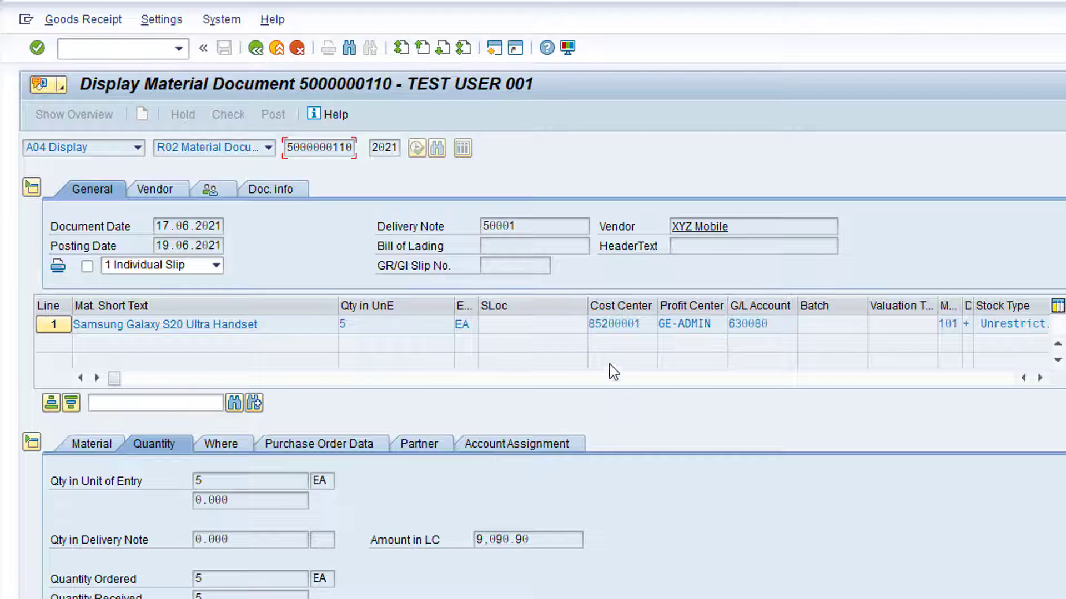
{"action": "left_click", "coordinate": [256, 49]}
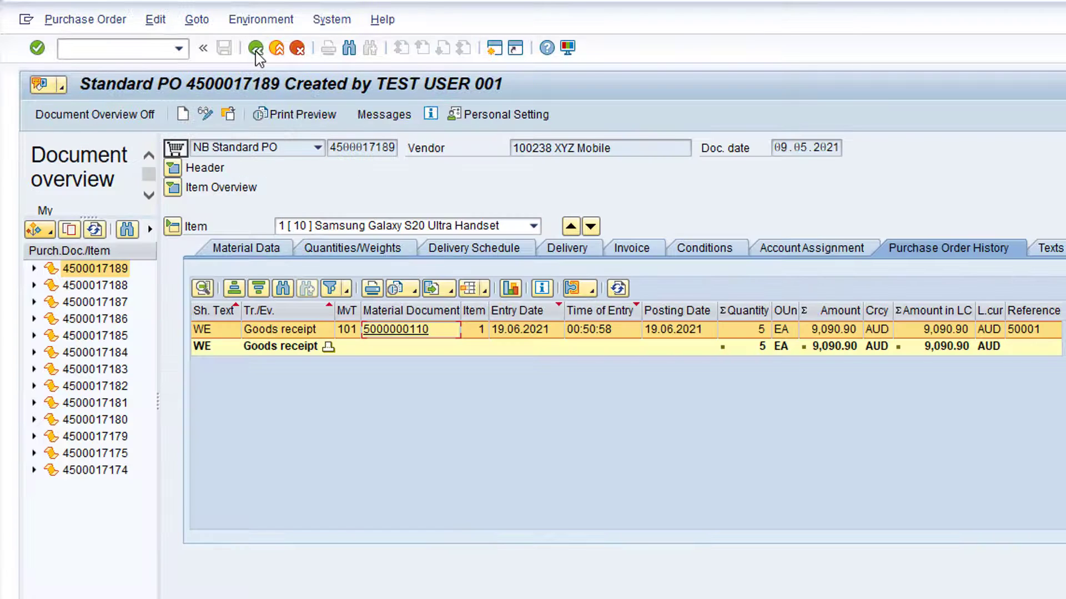
{"action": "left_click", "coordinate": [256, 48]}
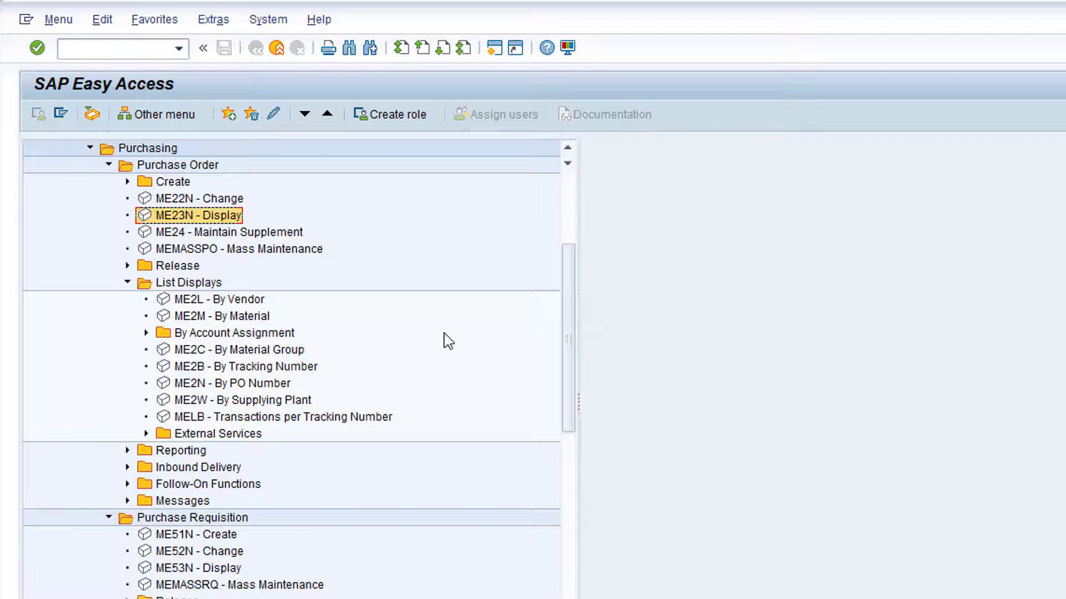
{"action": "double_click", "coordinate": [261, 383]}
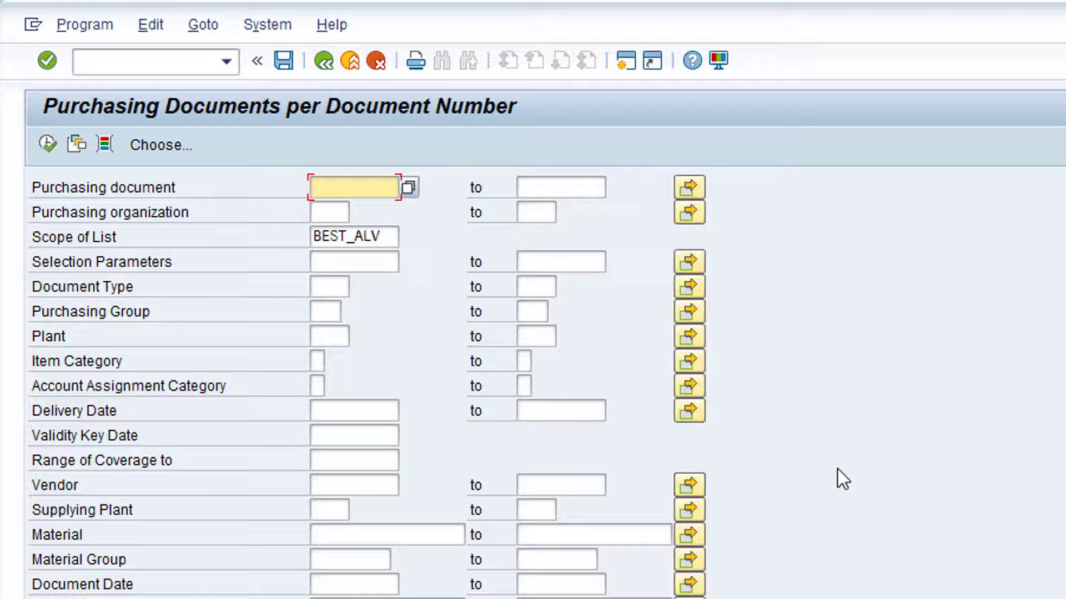
{"action": "left_click", "coordinate": [348, 189]}
{"action": "type", "text": "45"}
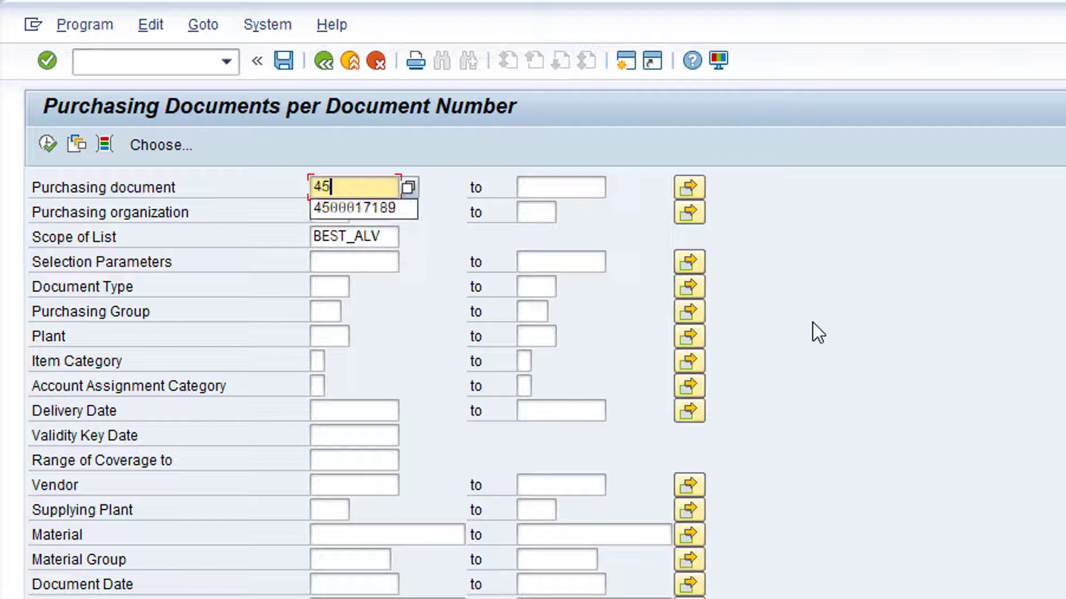
{"action": "type", "text": "000171"}
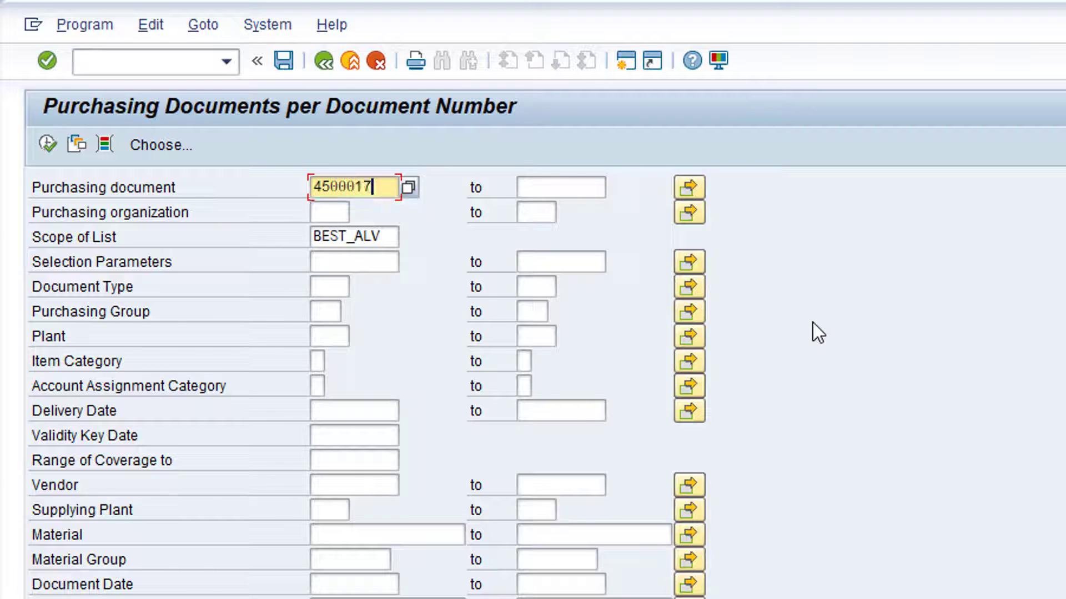
{"action": "type", "text": "89"}
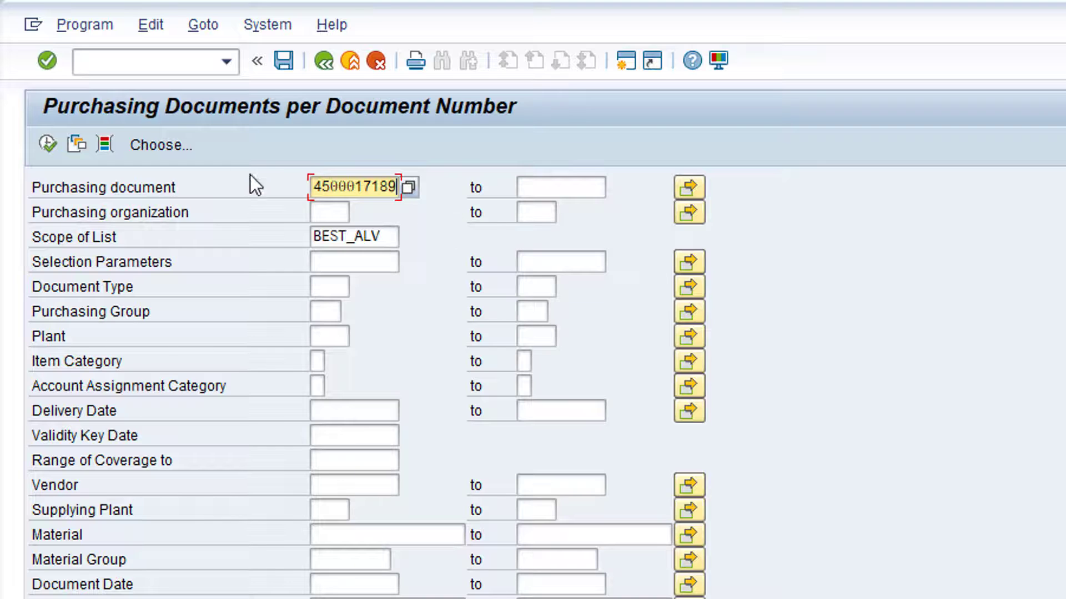
{"action": "left_click", "coordinate": [43, 147]}
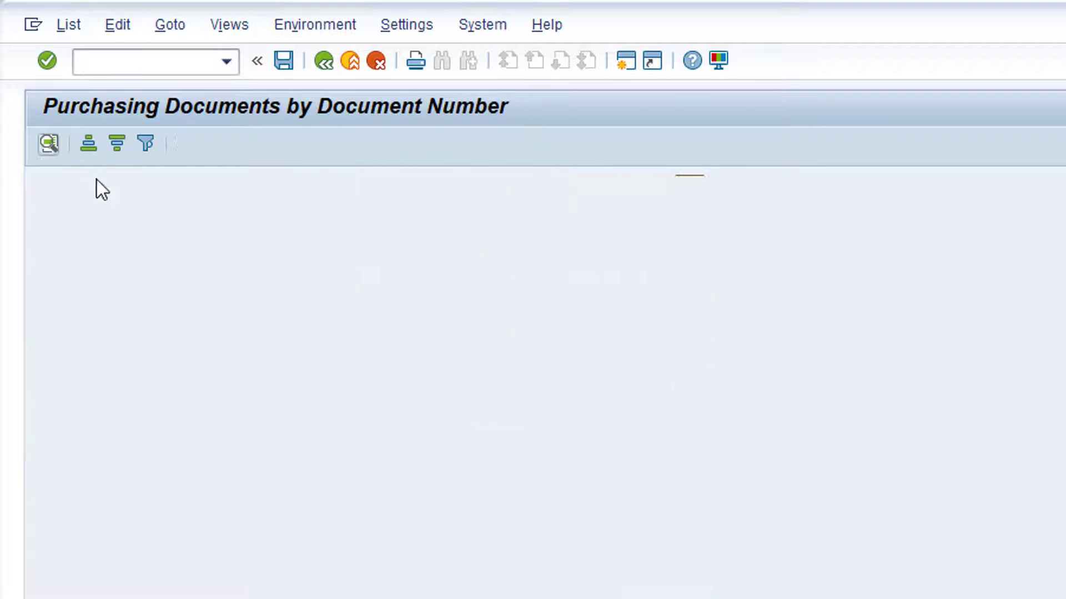